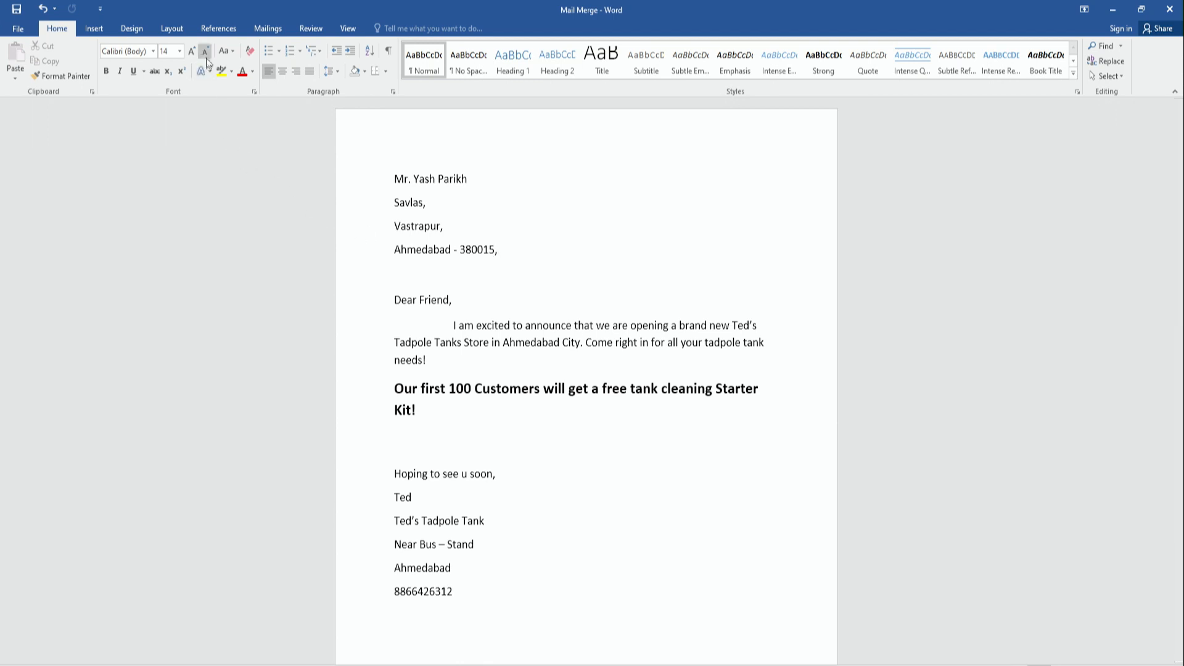
Make the document a Letters mail merge and list the recipient source options.
click(267, 29)
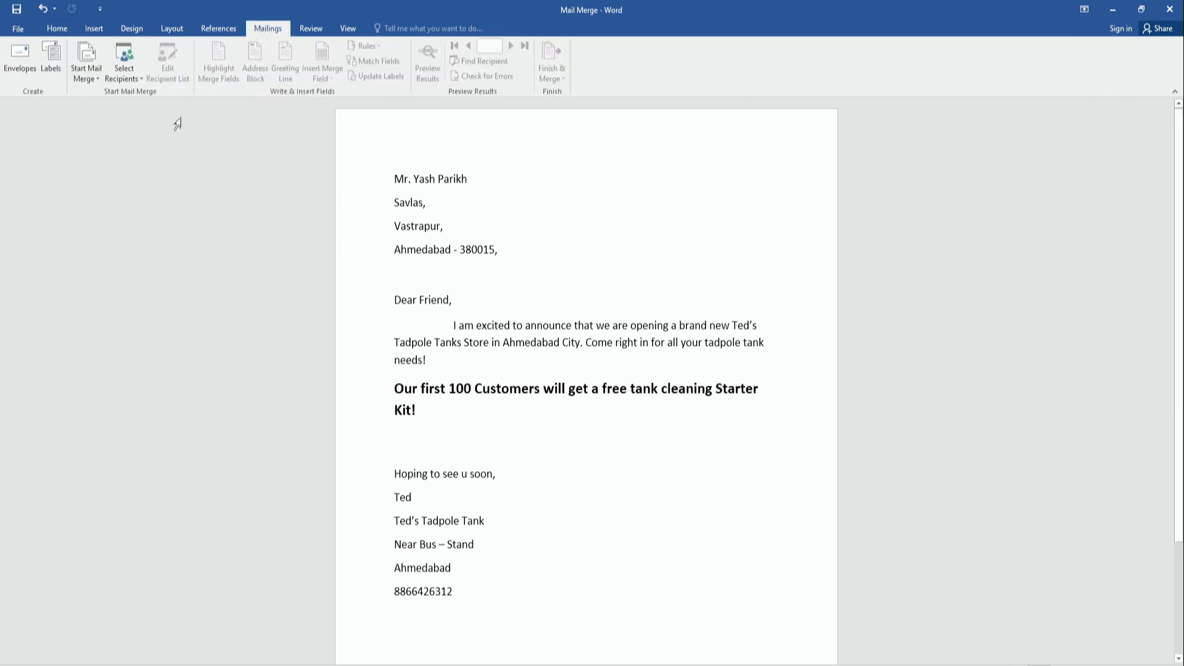
click(95, 76)
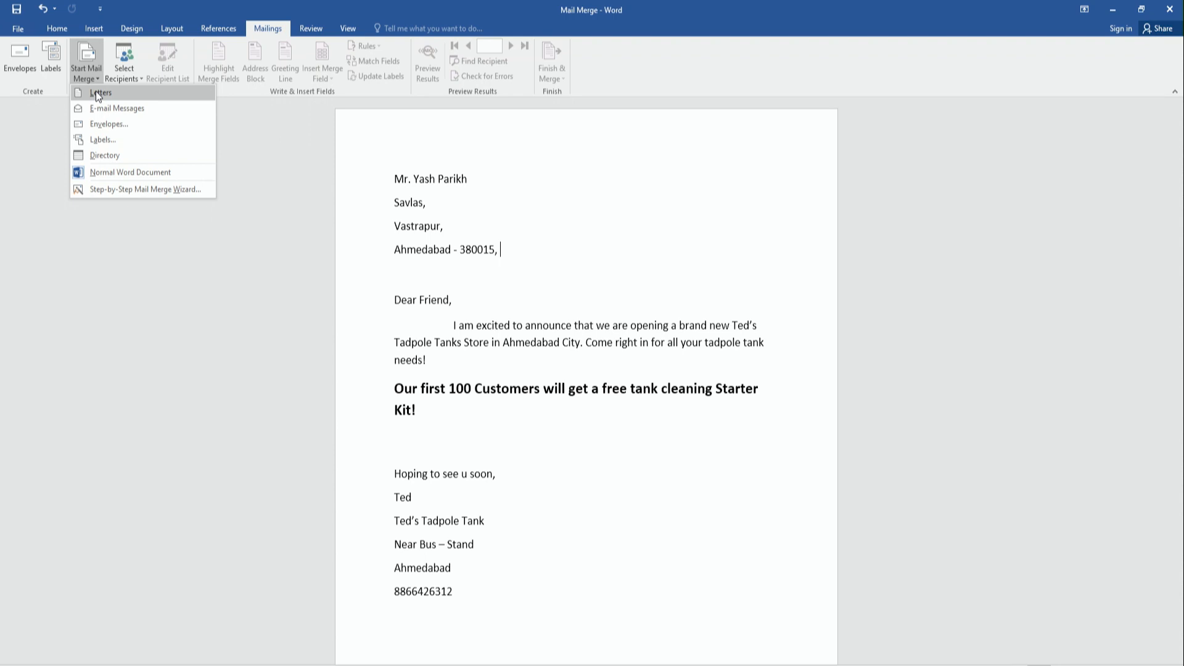
click(95, 92)
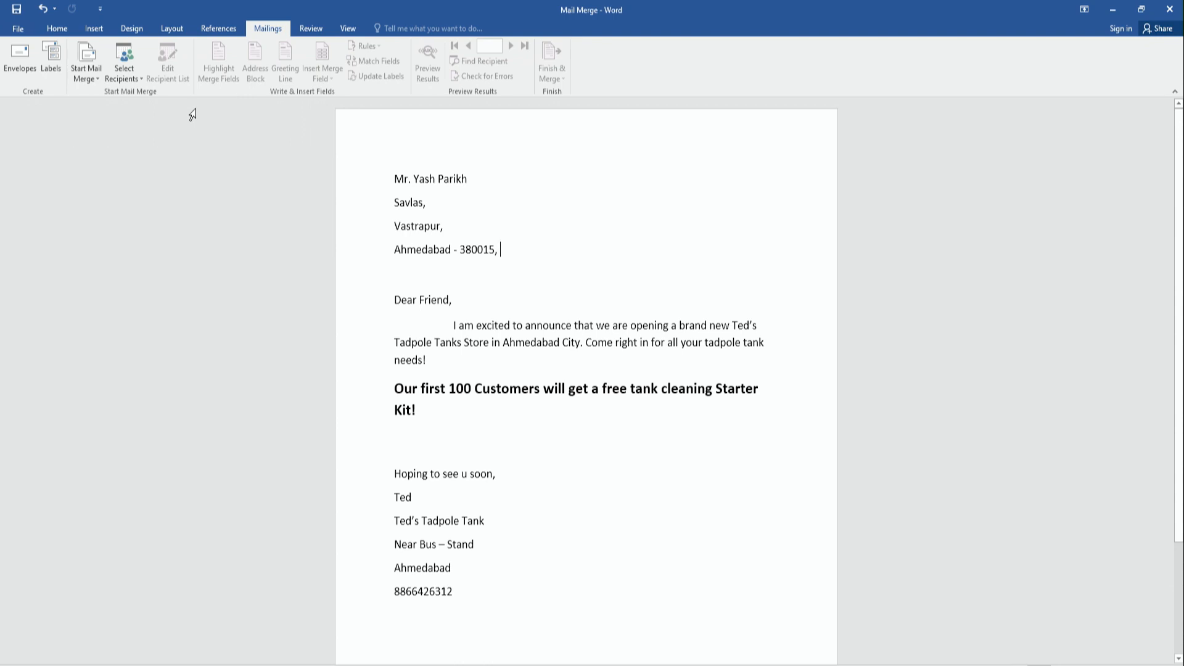
click(137, 78)
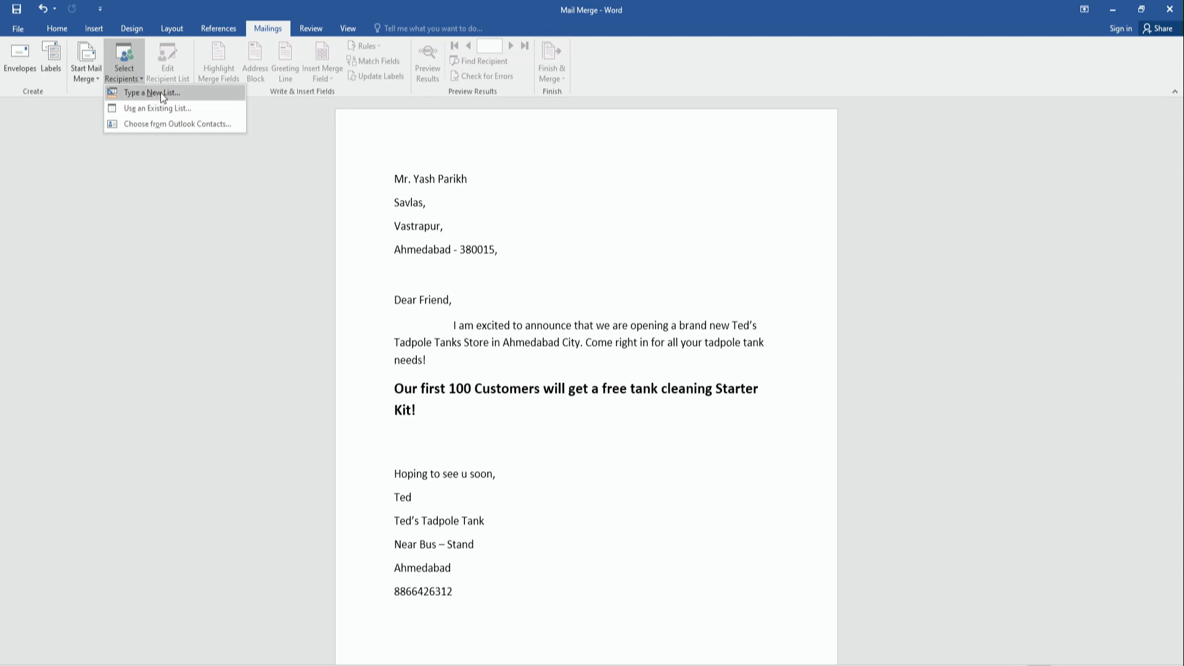
Start a new recipient list and bring up its column field names for customizing.
click(161, 93)
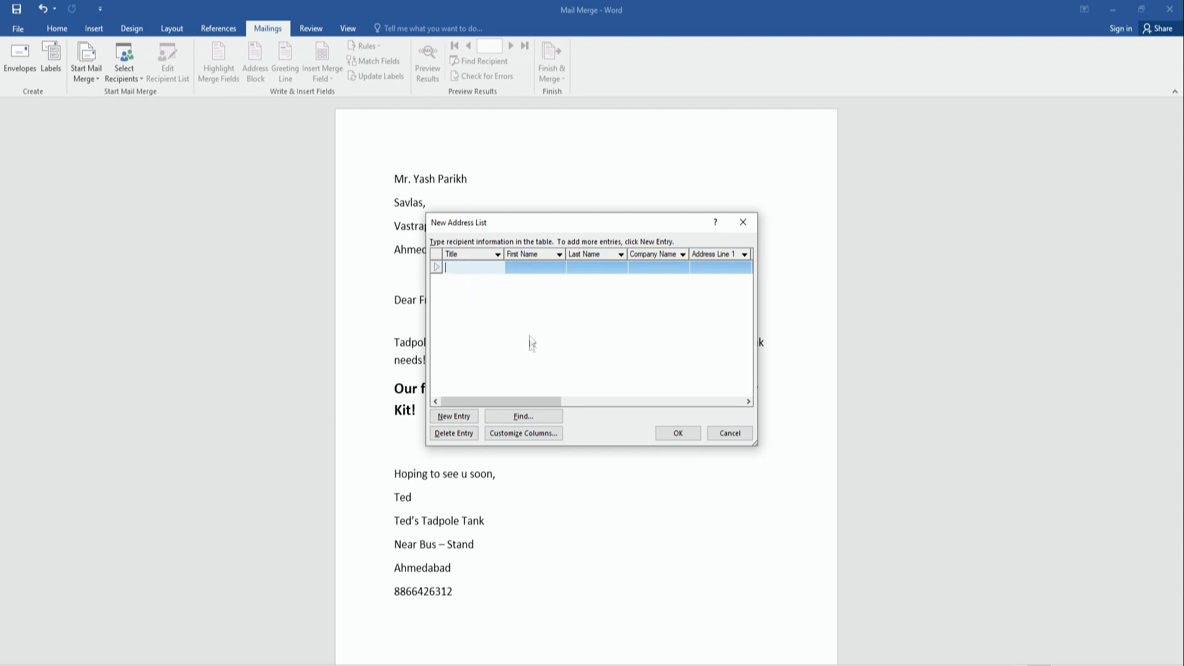
drag(523, 401, 731, 379)
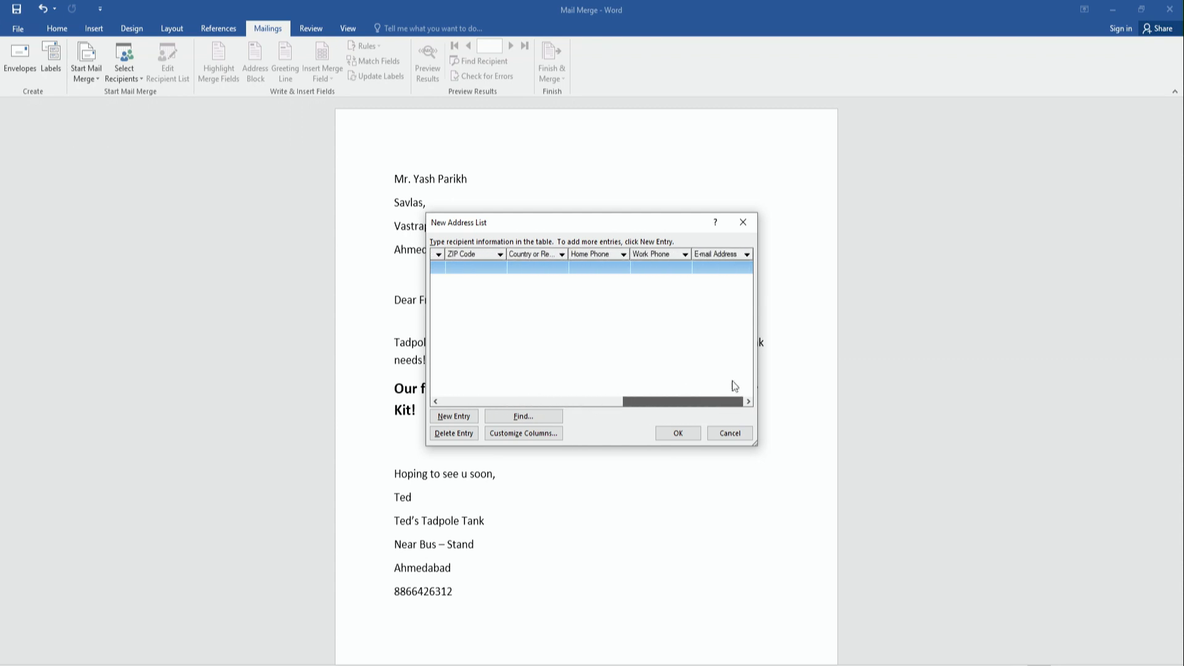
click(524, 434)
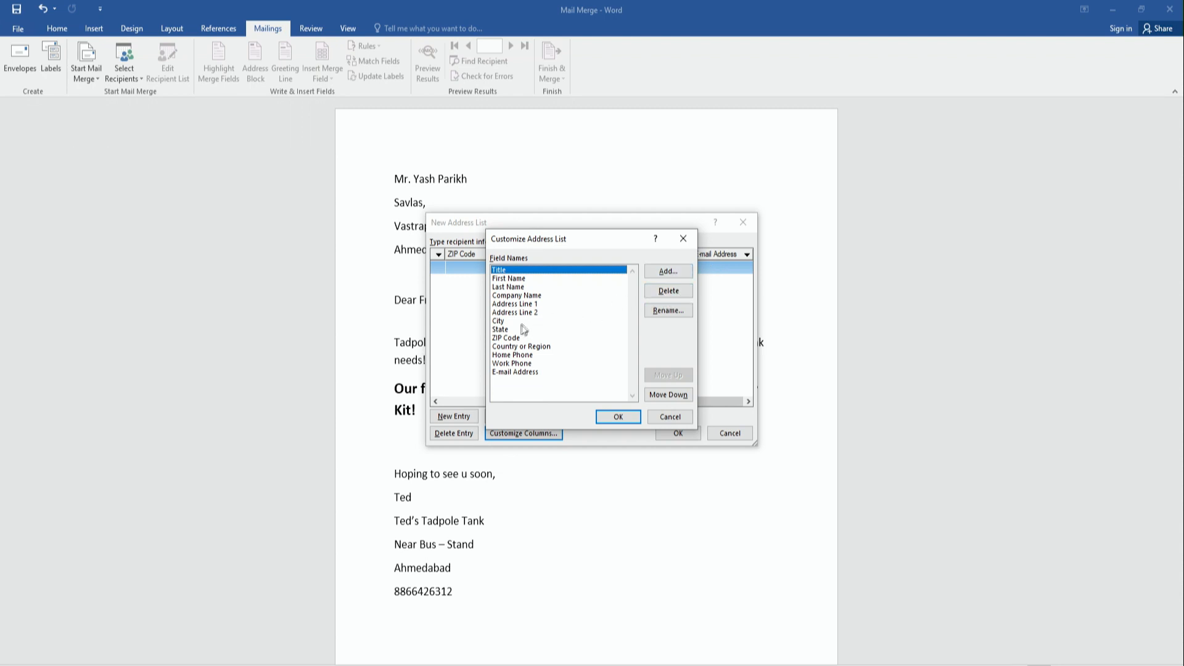
Remove the E-mail Address column and rename Address Line 1 to 'Address Line extra 1'.
click(523, 372)
click(661, 291)
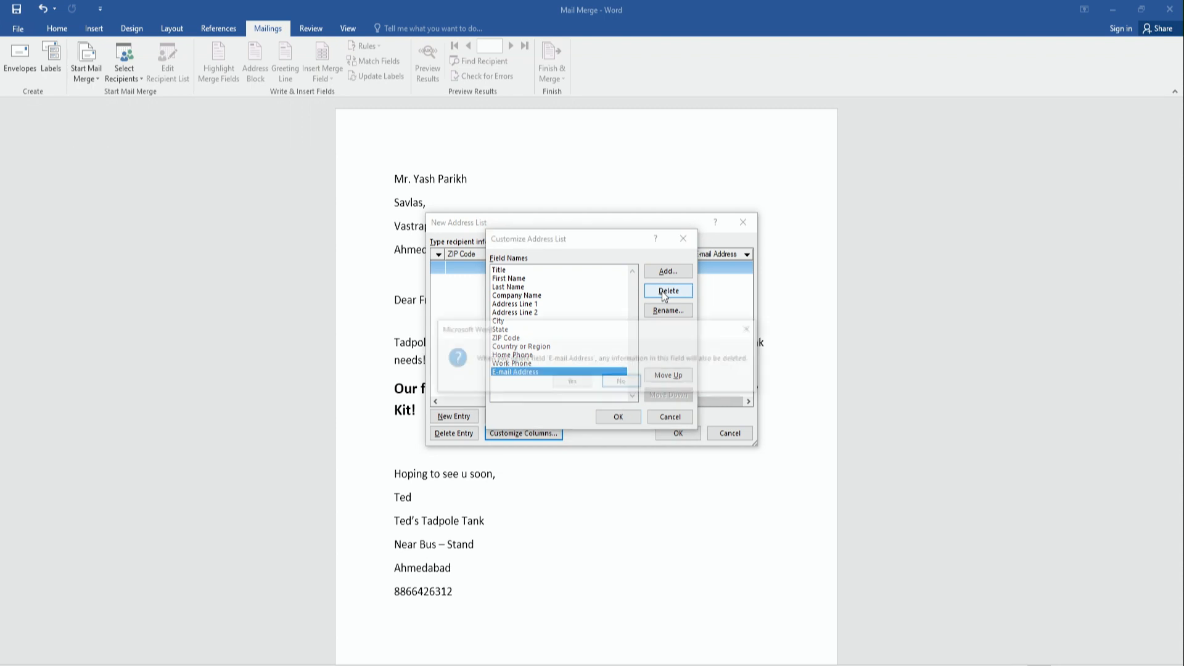
click(567, 380)
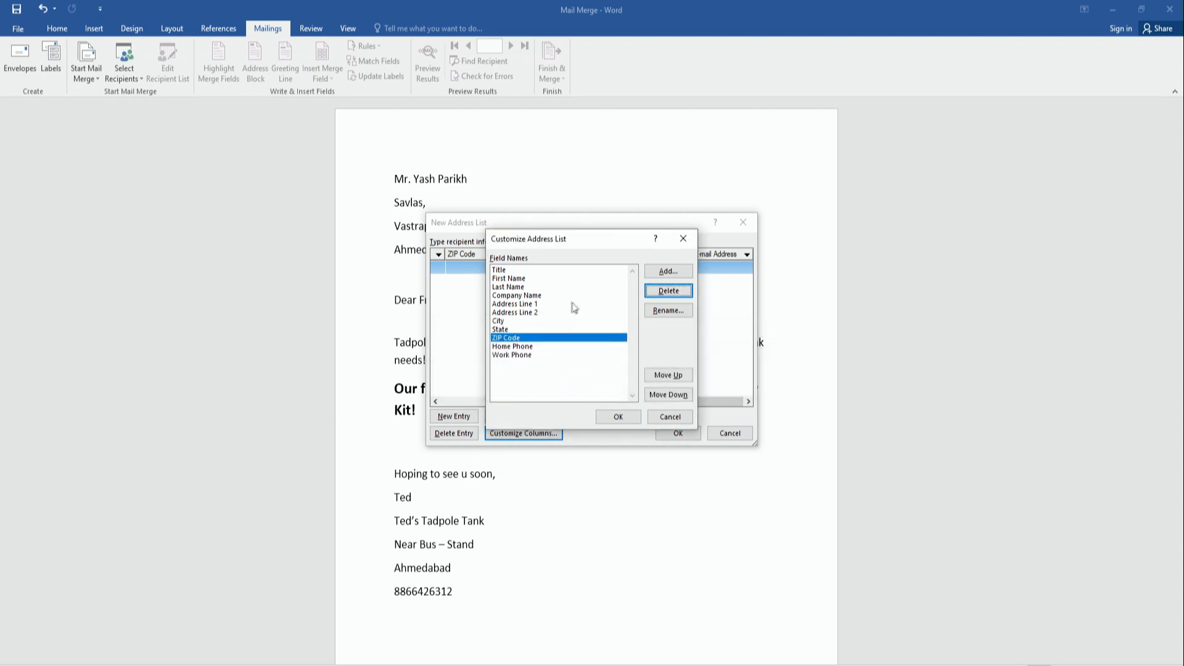
click(551, 303)
click(656, 309)
click(574, 341)
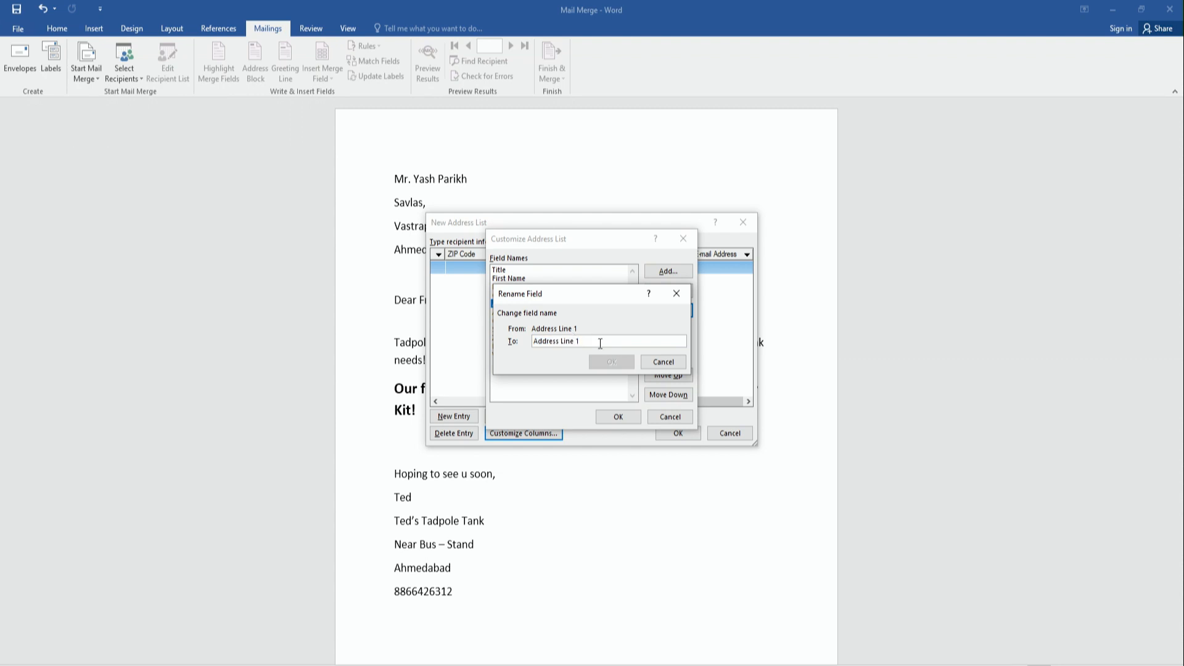
text(extra)
click(609, 362)
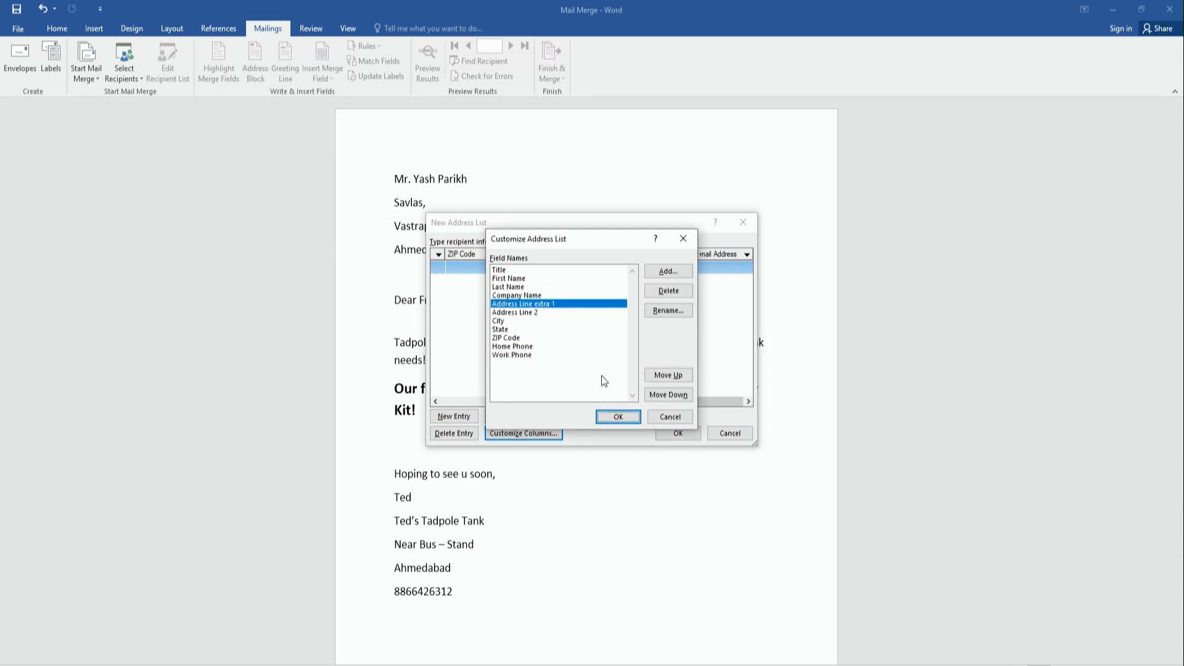
click(619, 417)
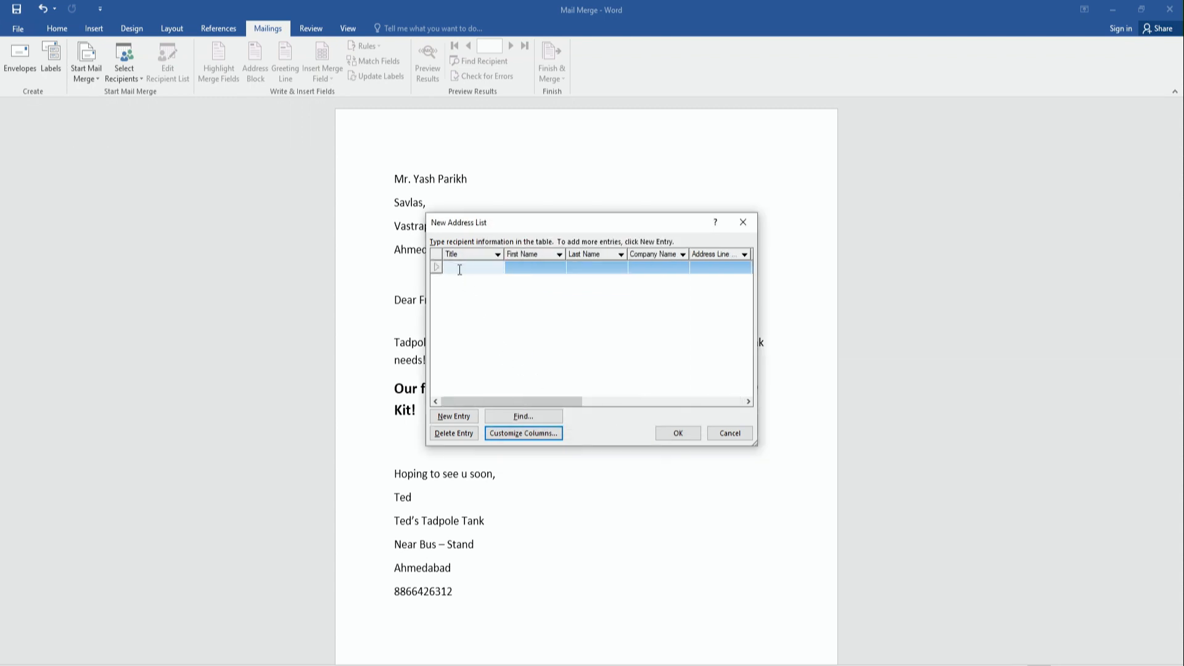
Enter a title and the recipient's first and last name in row one, then cancel the list.
text(M)
key(Tab)
key(Tab)
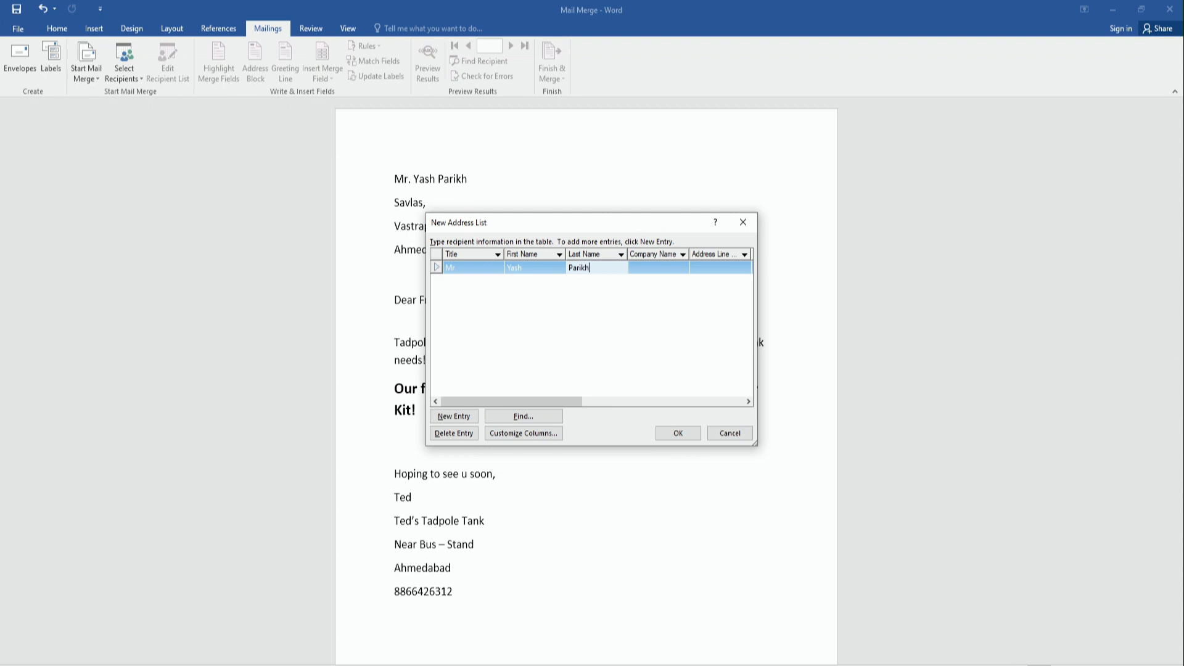
key(Tab)
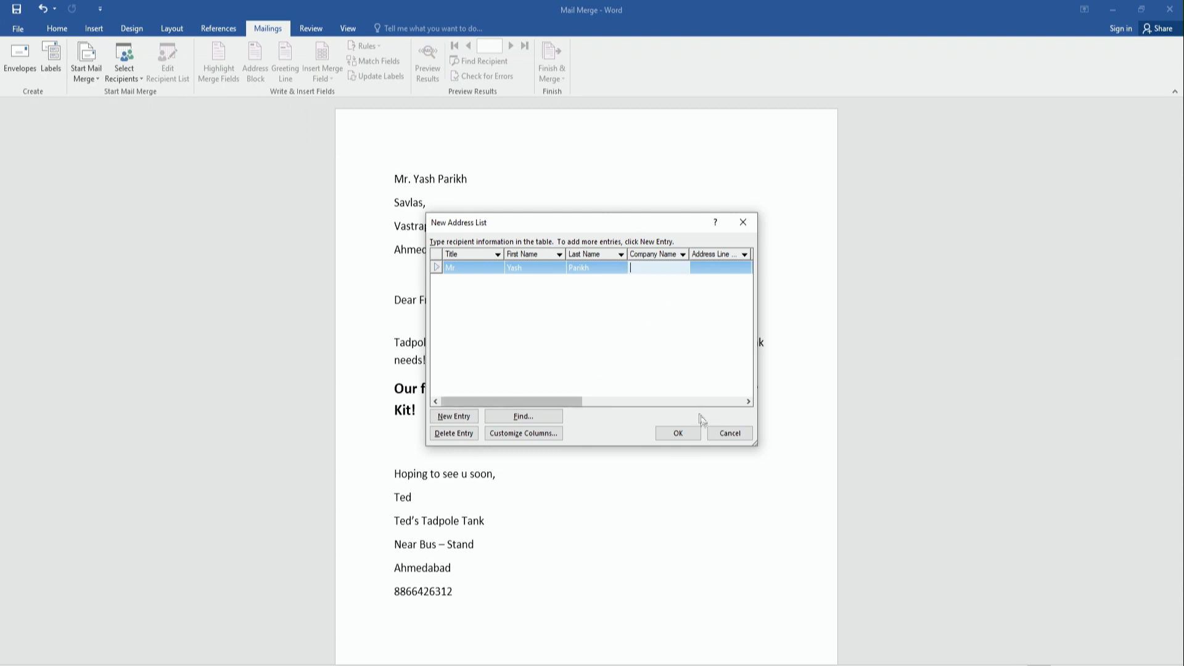
click(730, 434)
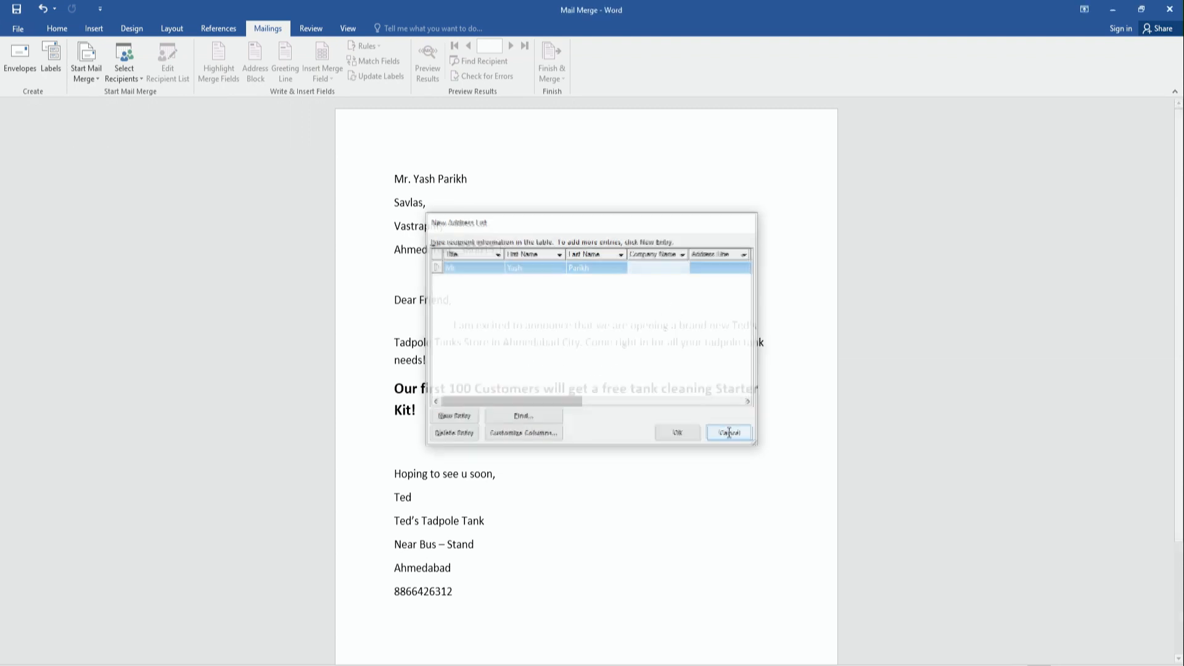
Link the letter to the existing My Contacts.mdb database on the Desktop as recipients.
click(135, 72)
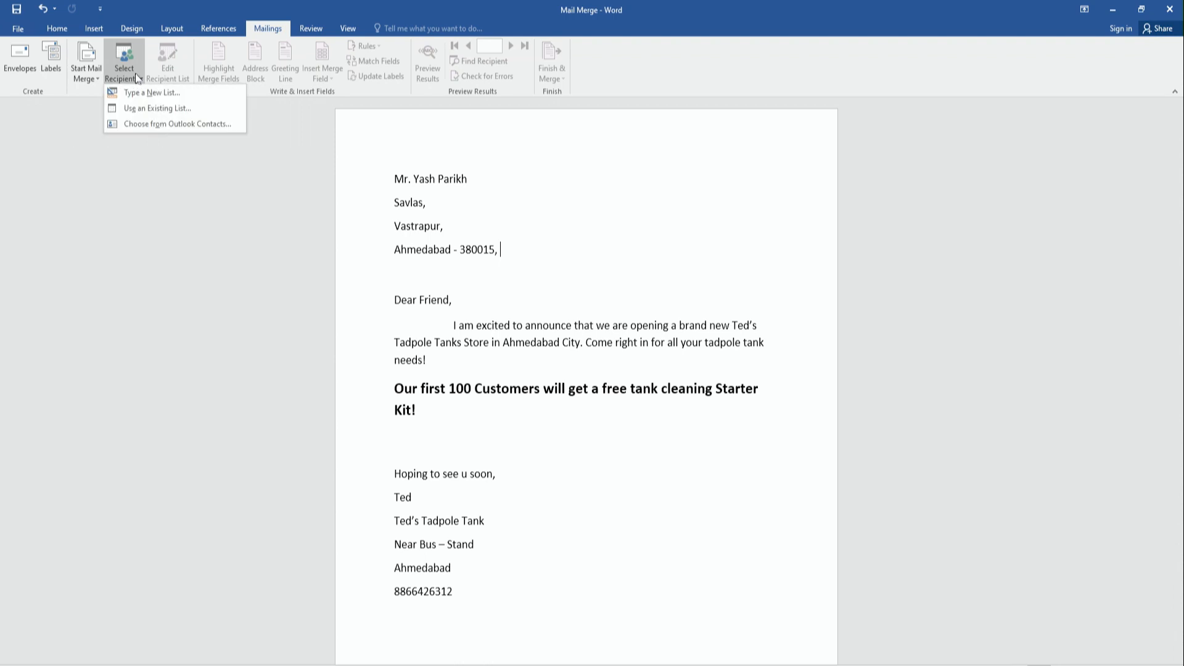
click(147, 109)
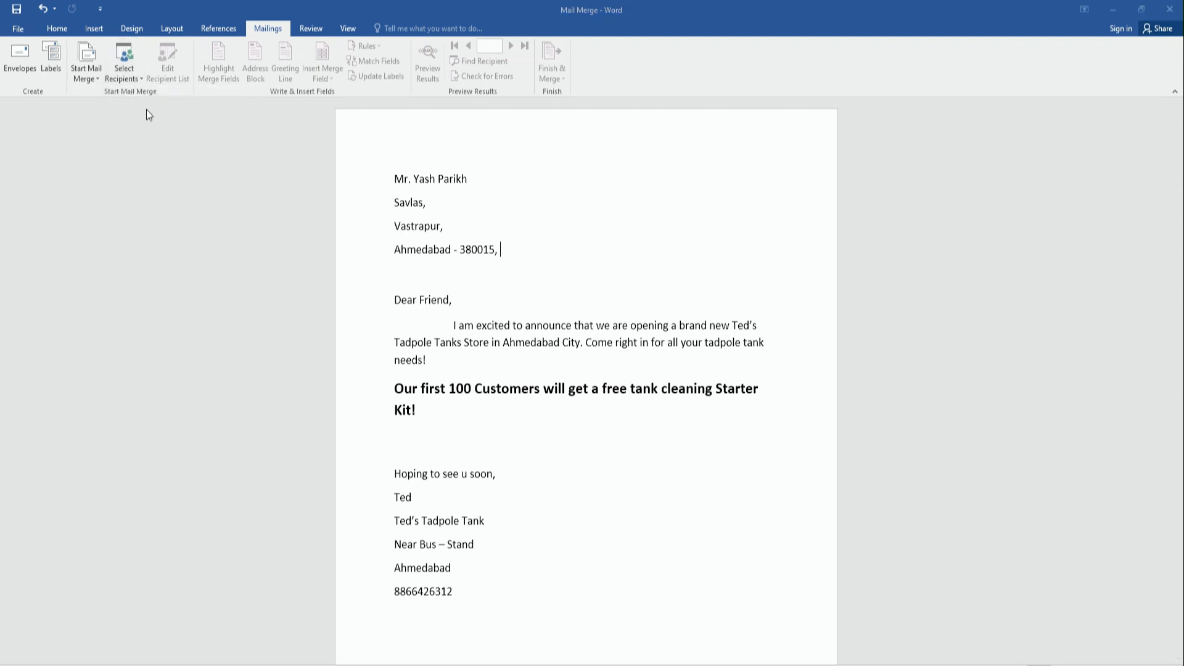
click(61, 132)
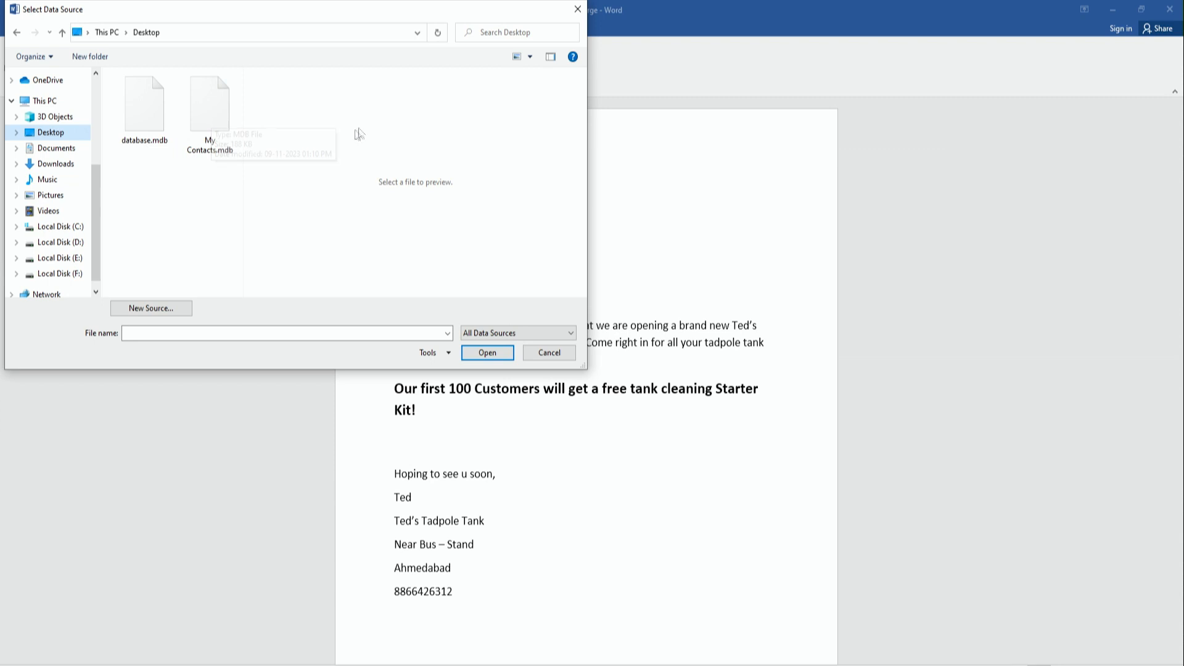
click(226, 130)
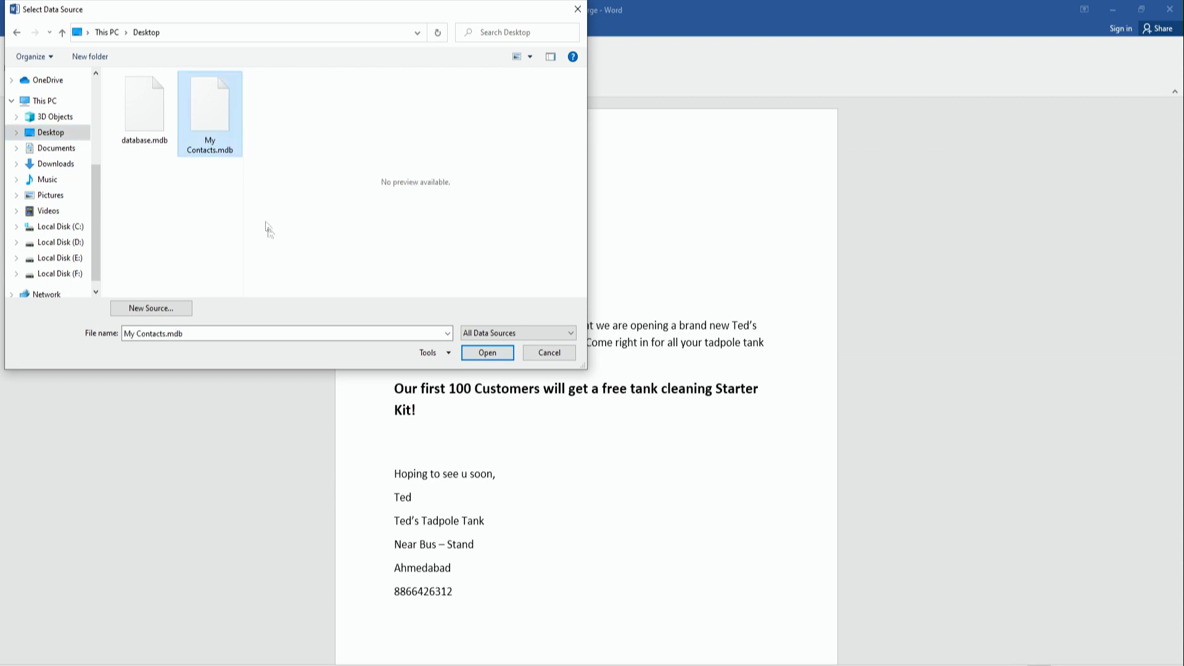
click(469, 357)
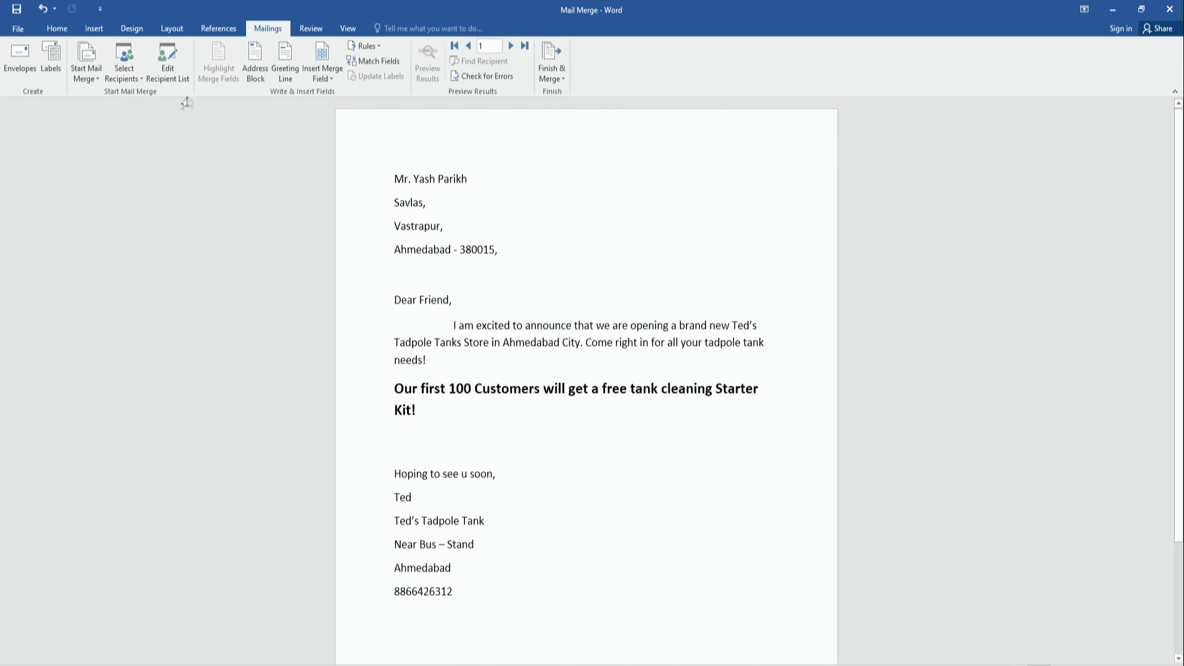
Review the four contacts in the recipient list, then delete the letter's typed name line.
click(176, 75)
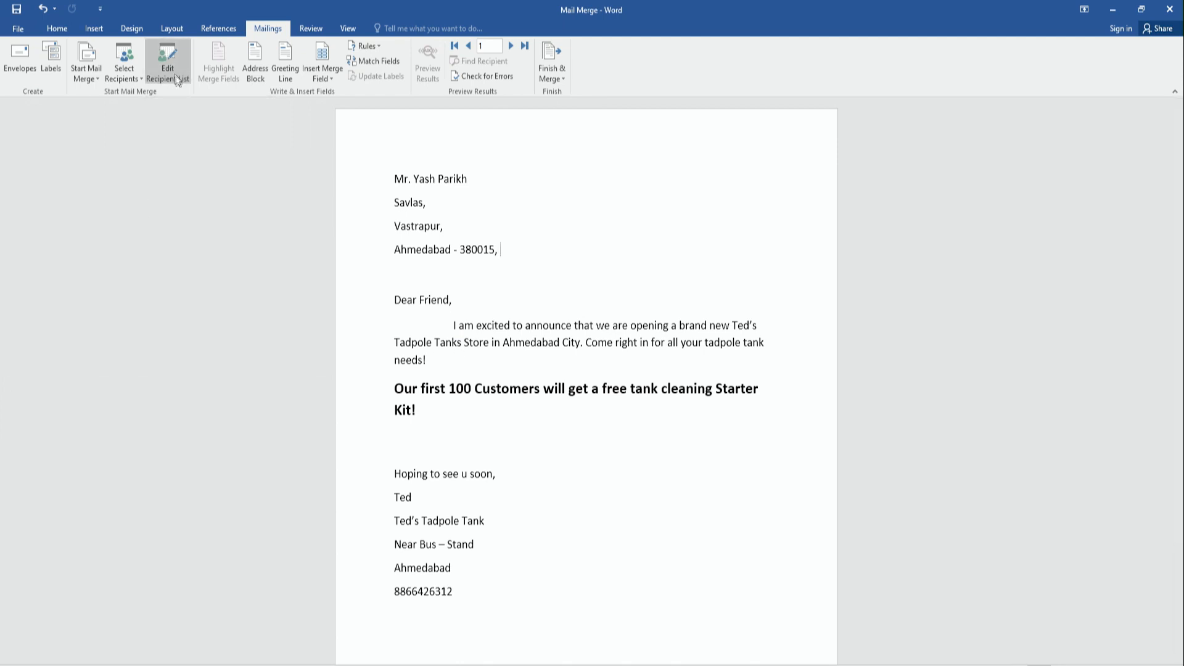
click(178, 82)
drag(586, 352, 549, 327)
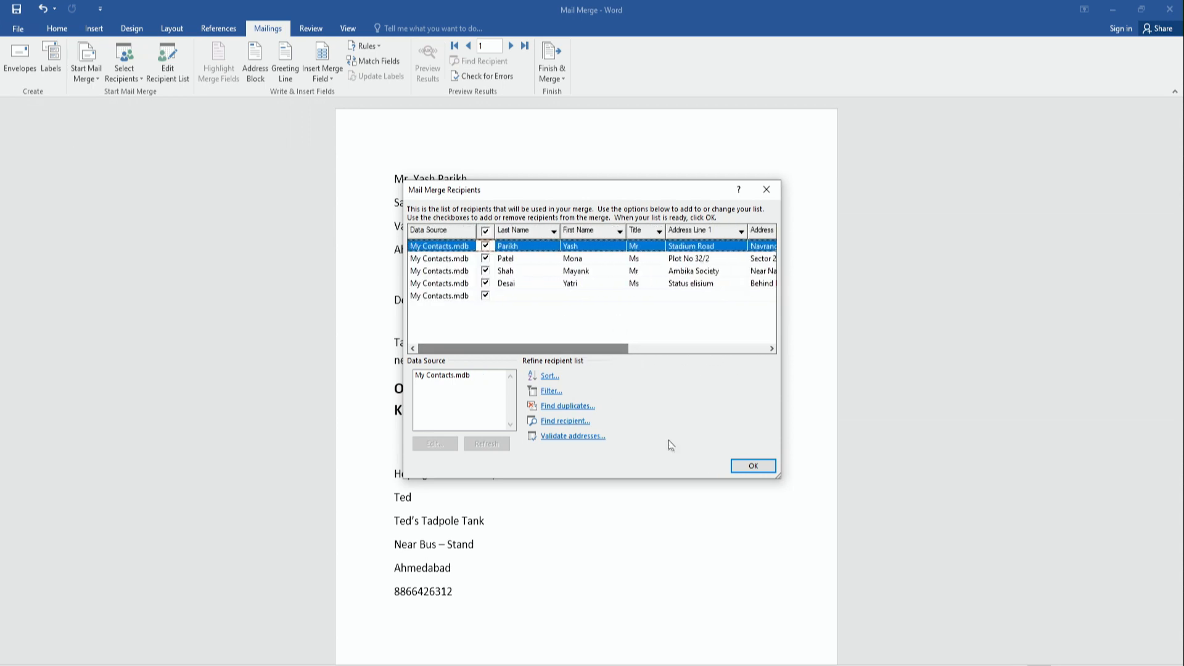
click(753, 465)
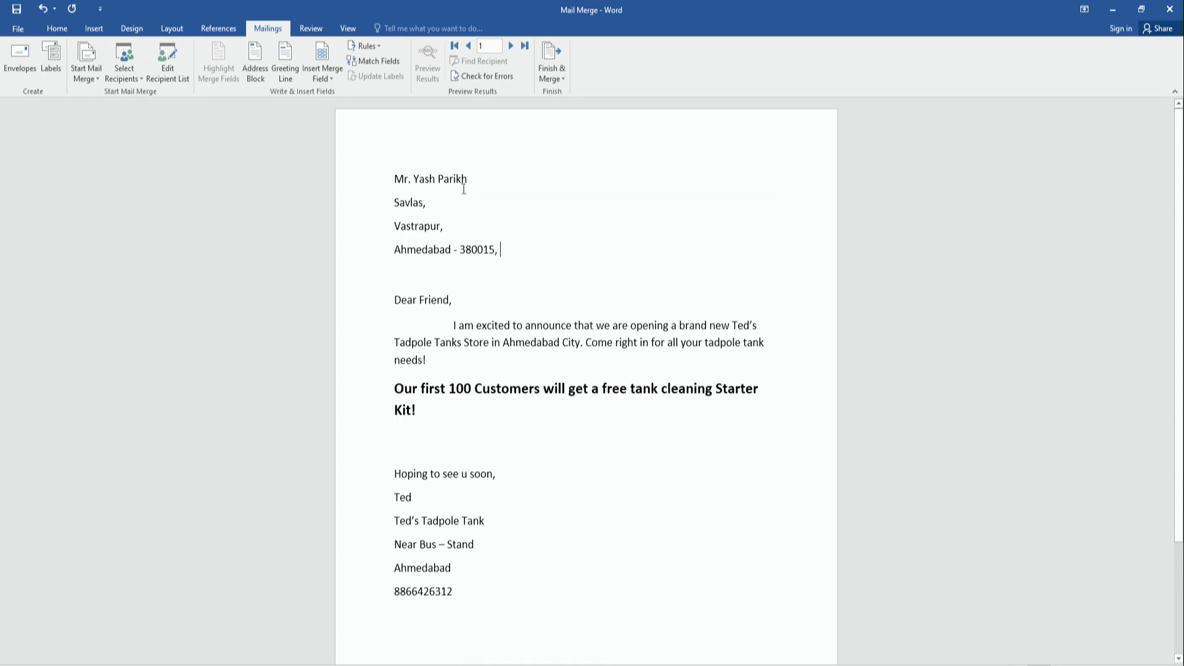
drag(470, 177, 401, 173)
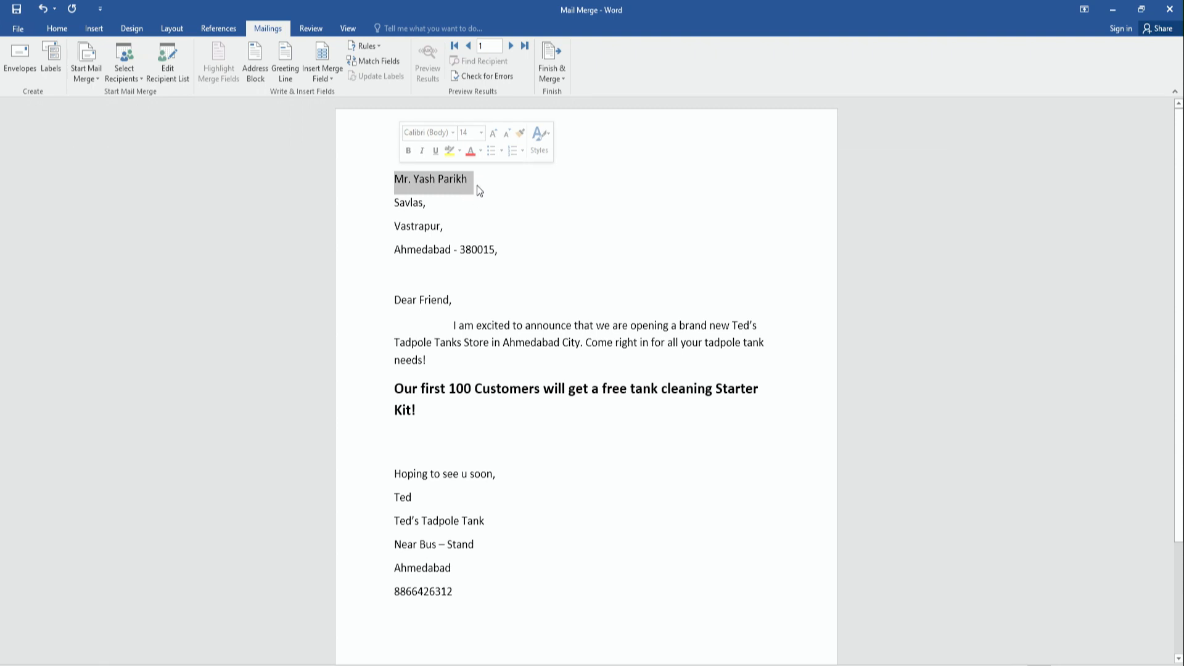
key(Delete)
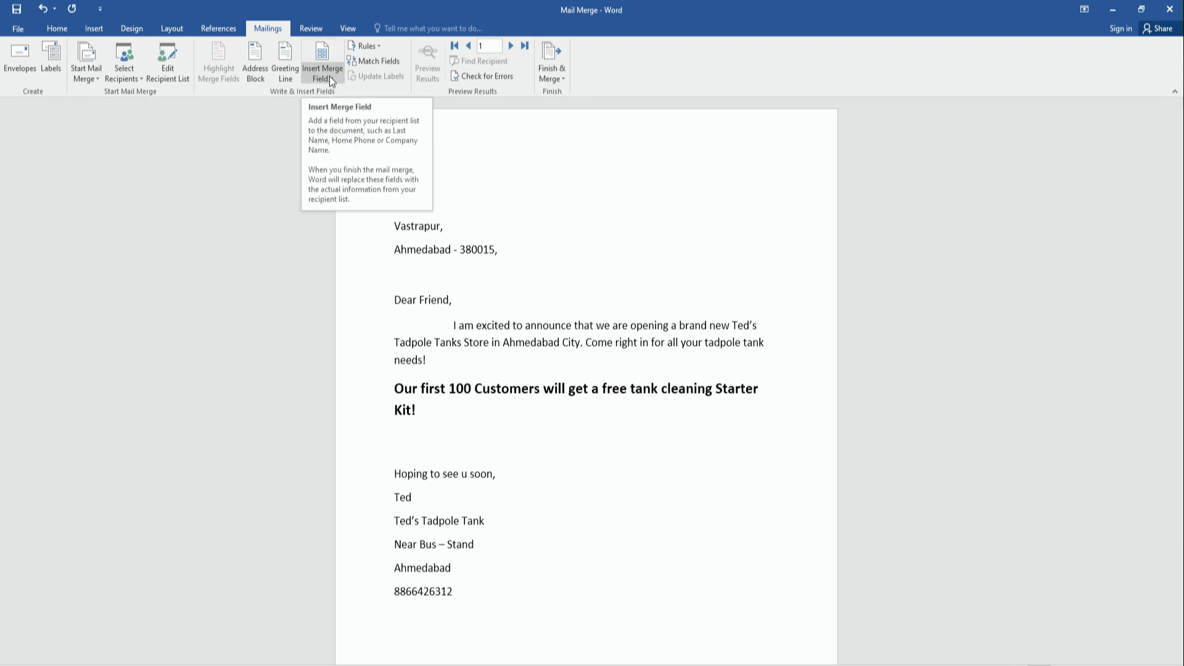
Insert «Title» «First_Name» «Last_Name» merge fields on the letter's first address line.
click(333, 79)
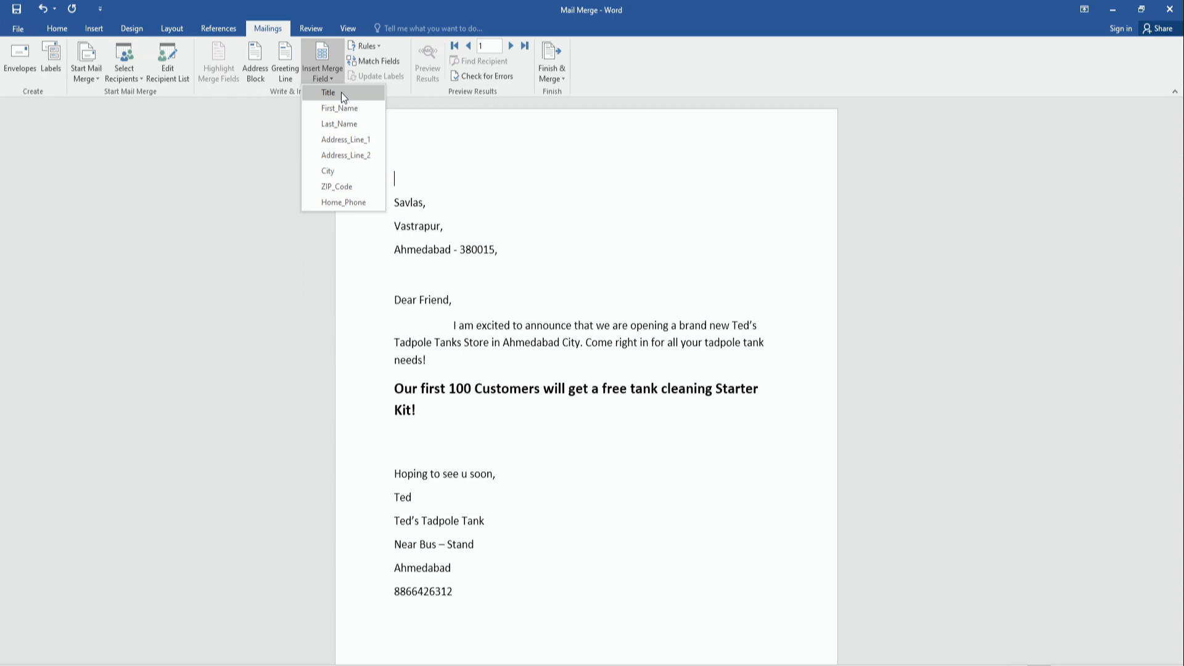
click(341, 93)
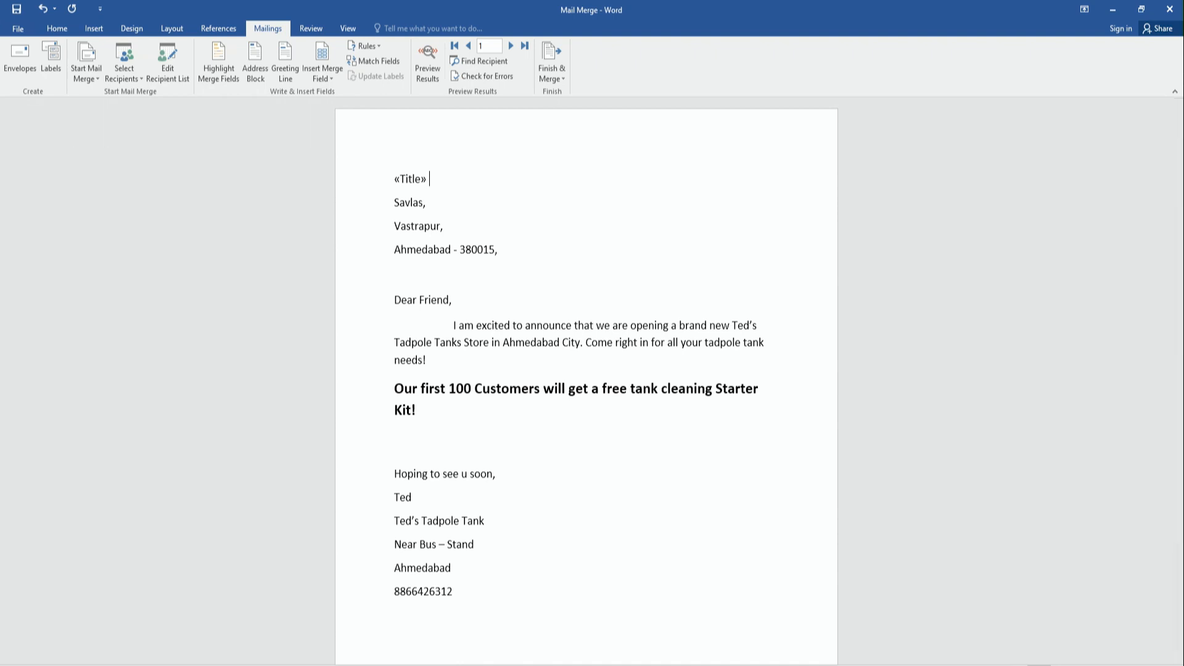
click(335, 77)
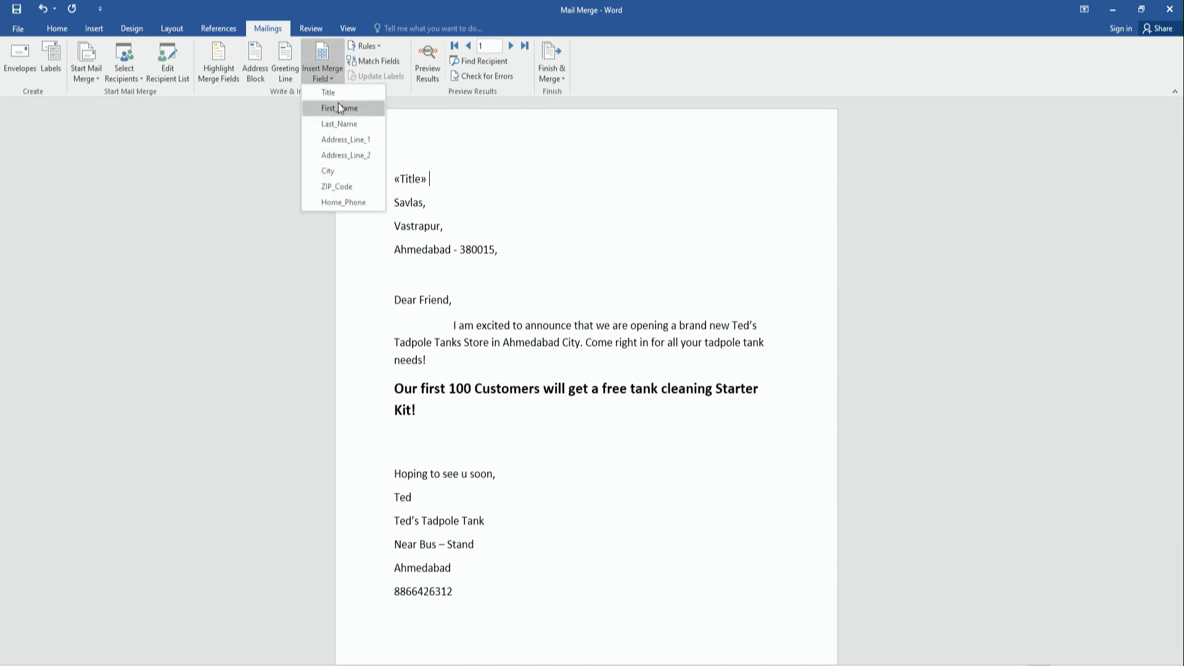
click(340, 109)
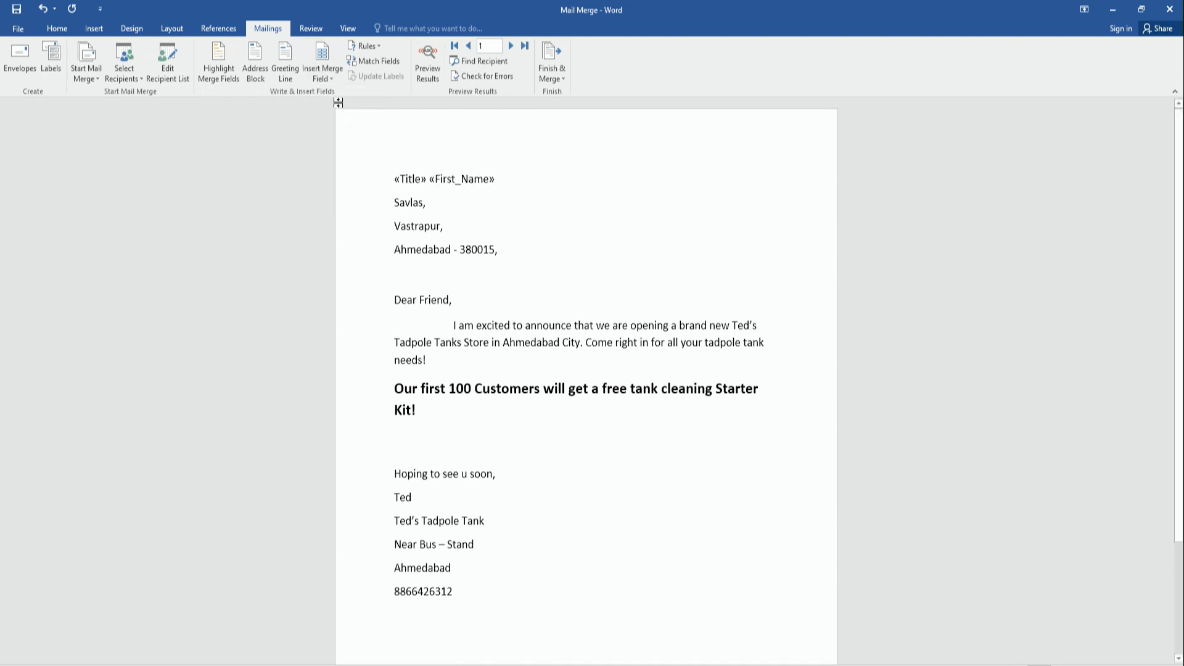
click(328, 77)
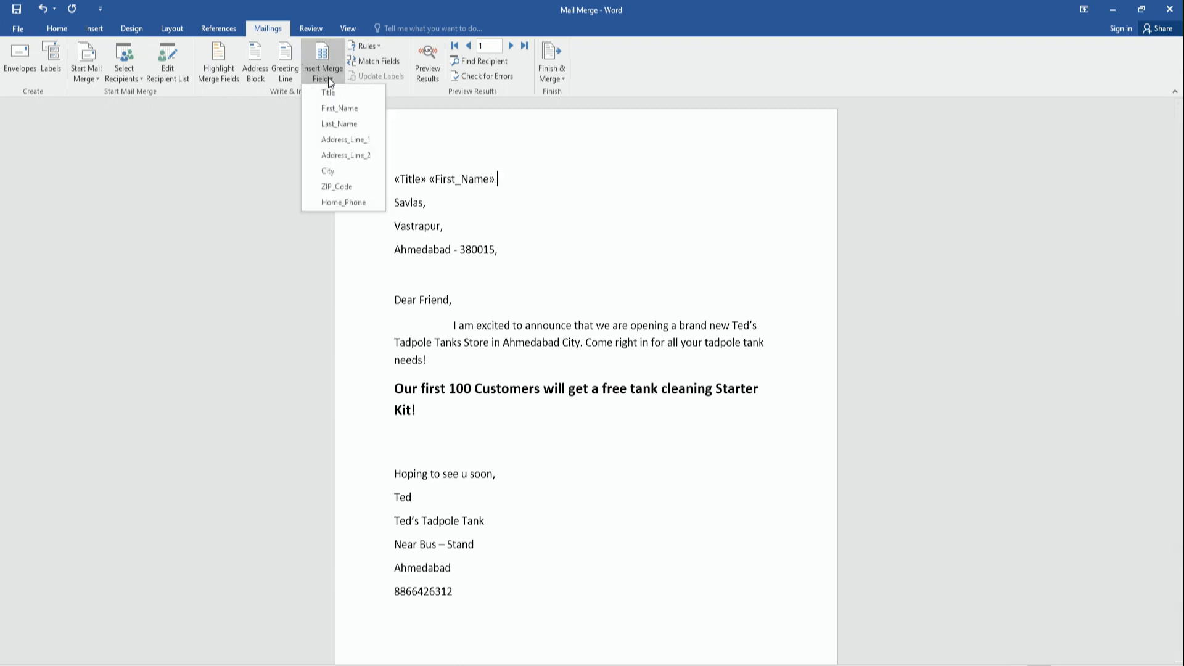
click(331, 123)
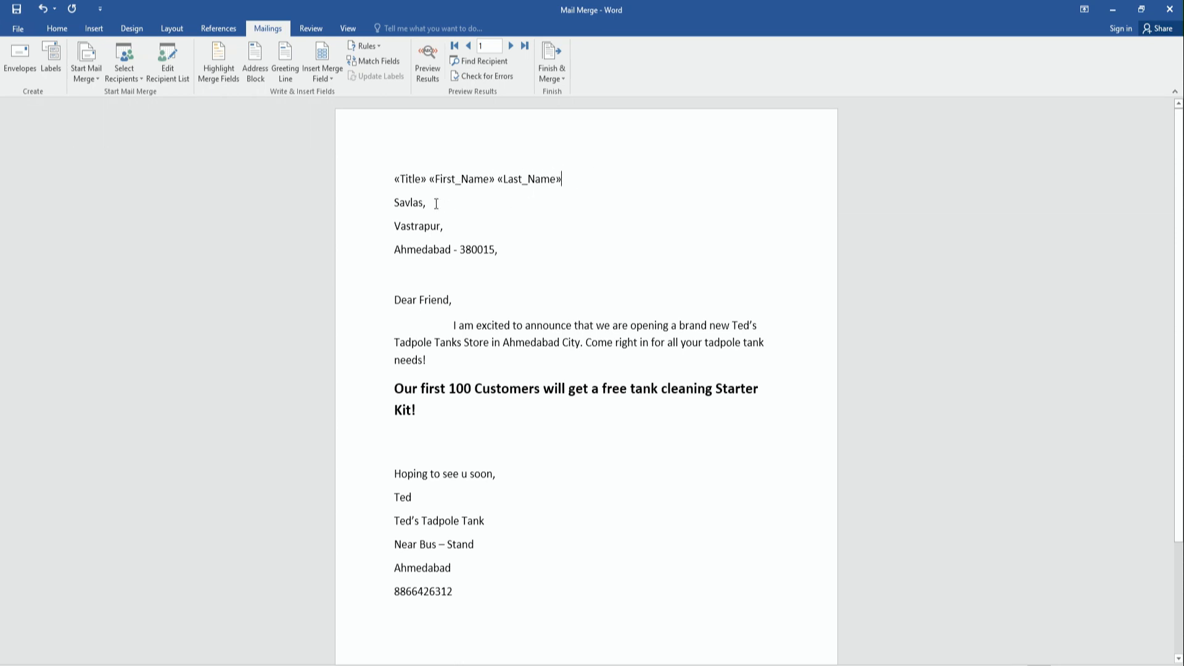
Replace the second address line's text with the «Address_Line_1» merge field.
key(BackSpace)
key(BackSpace)
key(BackSpace)
key(BackSpace)
key(BackSpace)
key(BackSpace)
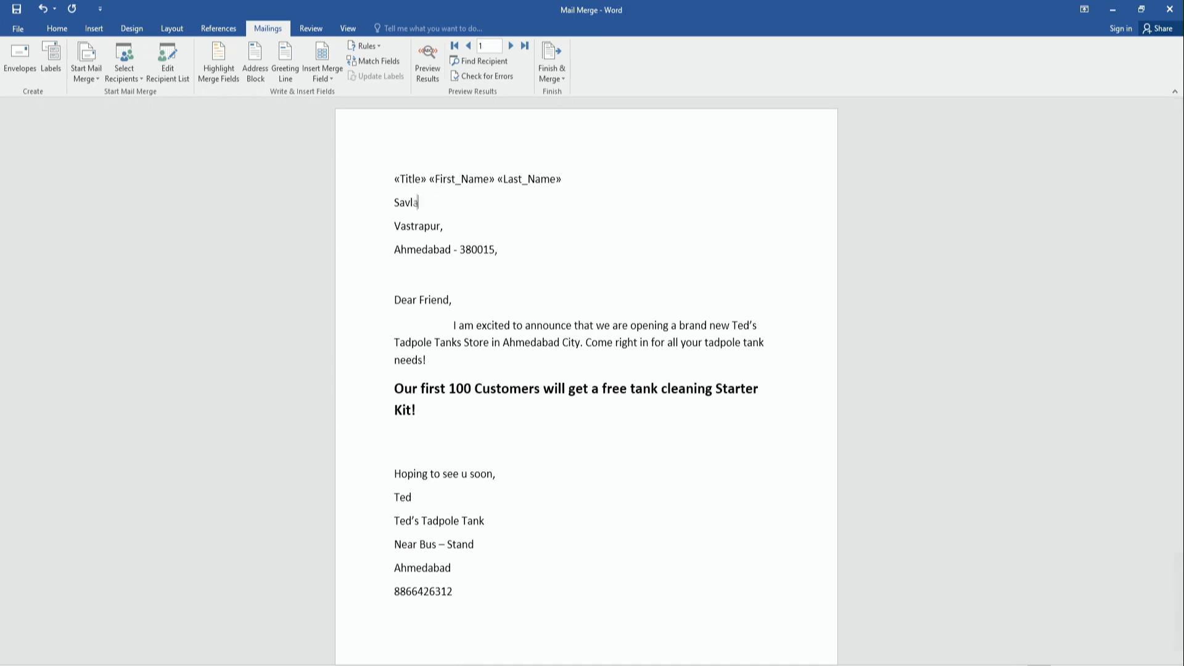
key(BackSpace)
click(332, 82)
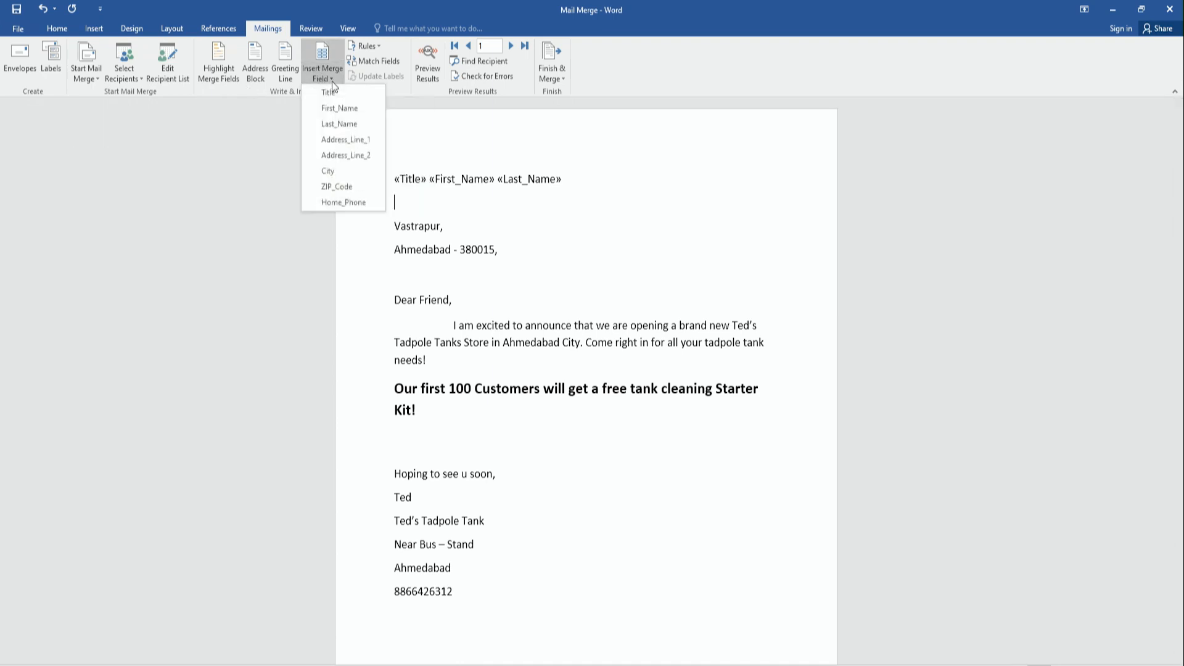
click(334, 147)
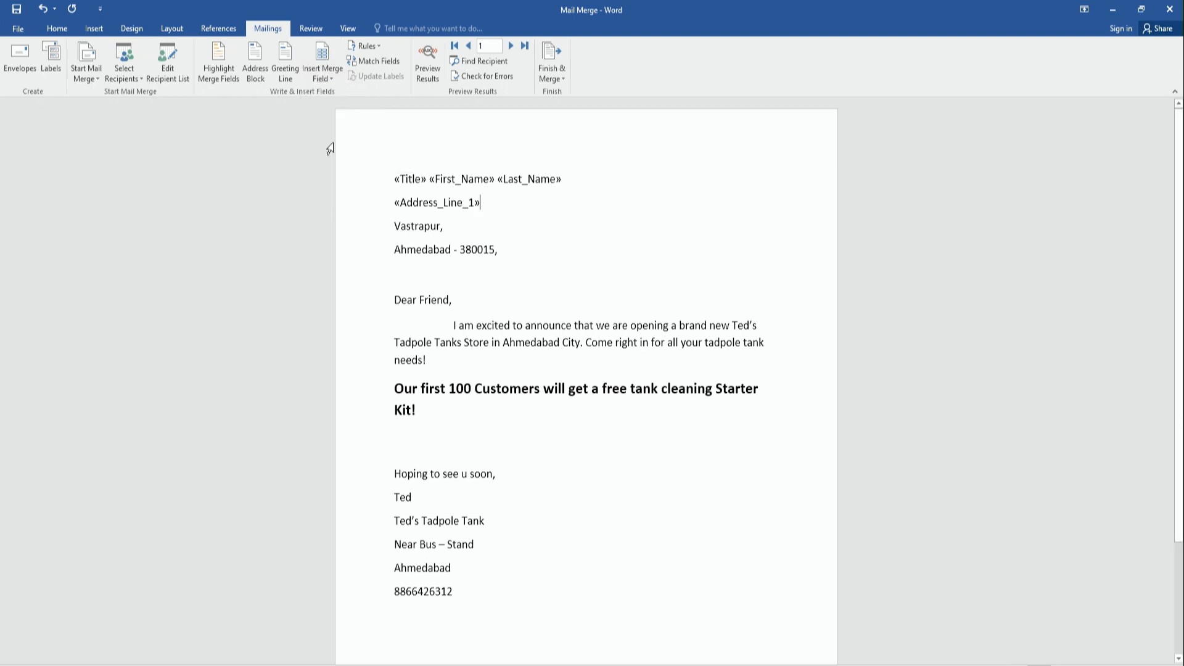
Replace the third address line's text with the «Address_Line_2» merge field.
drag(447, 220, 394, 223)
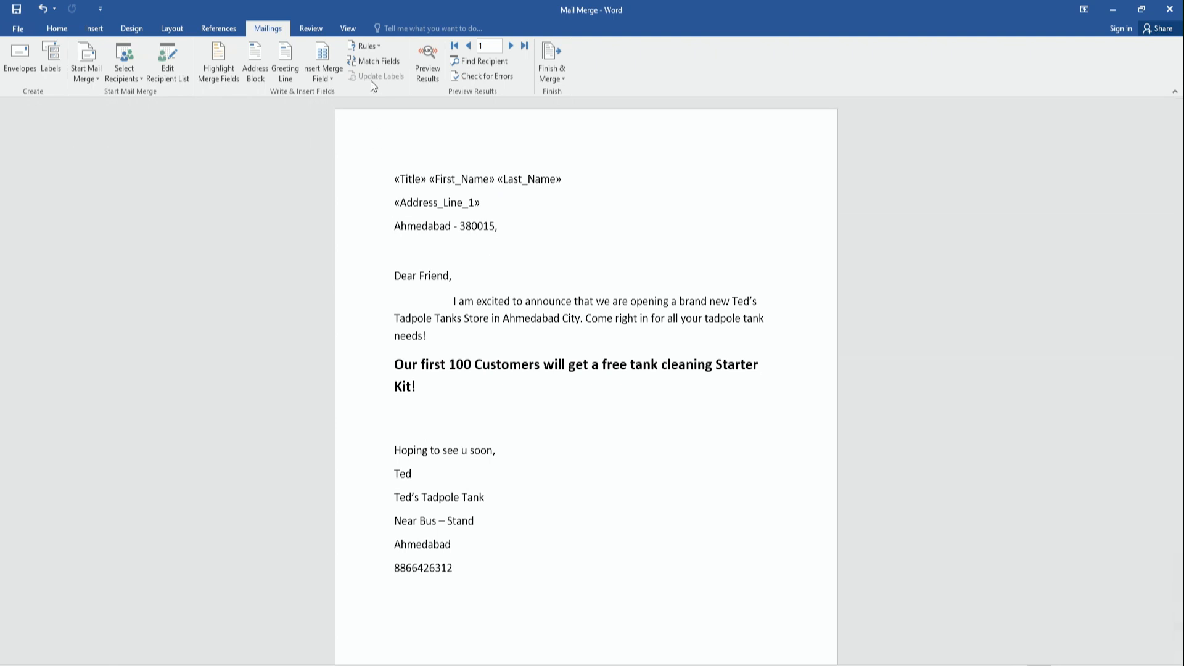
key(Return)
click(412, 233)
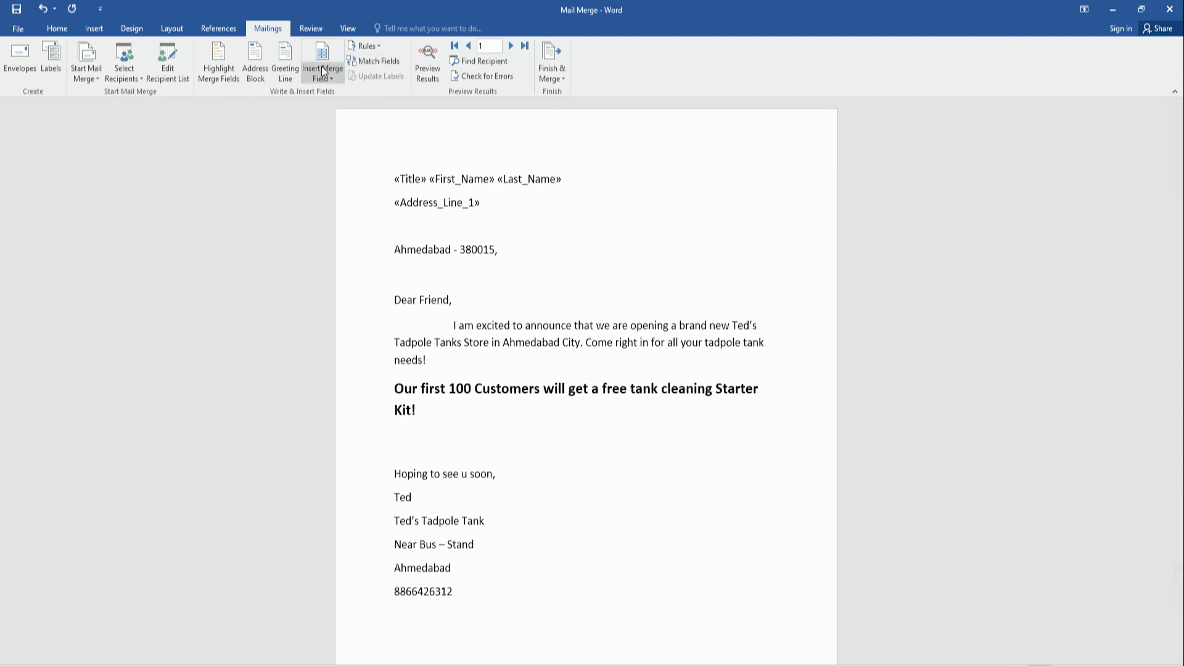
click(339, 76)
click(349, 154)
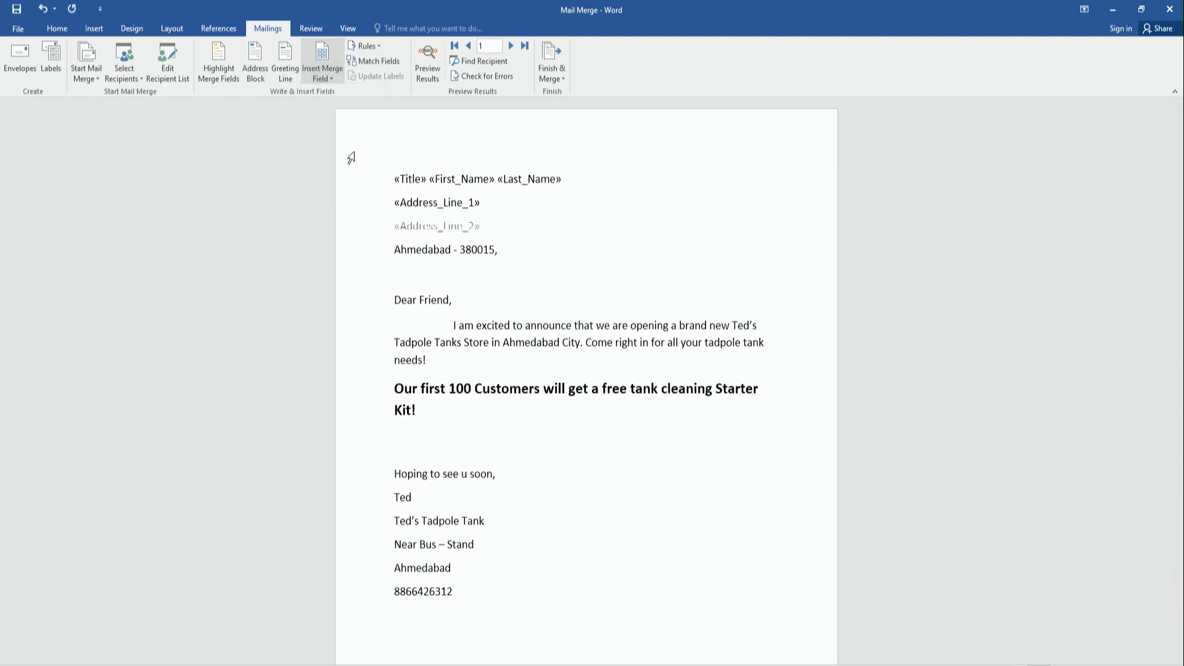
Replace the city and postcode line with «City» - «ZIP_Code» merge fields.
drag(494, 250, 419, 238)
key(BackSpace)
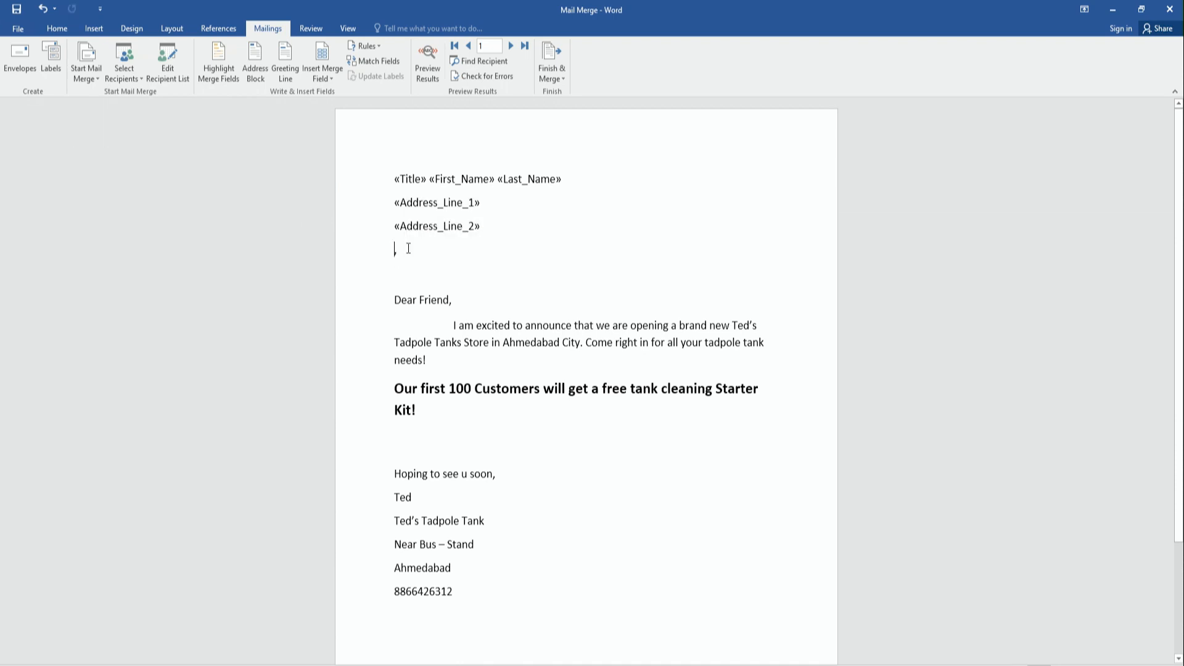
click(327, 71)
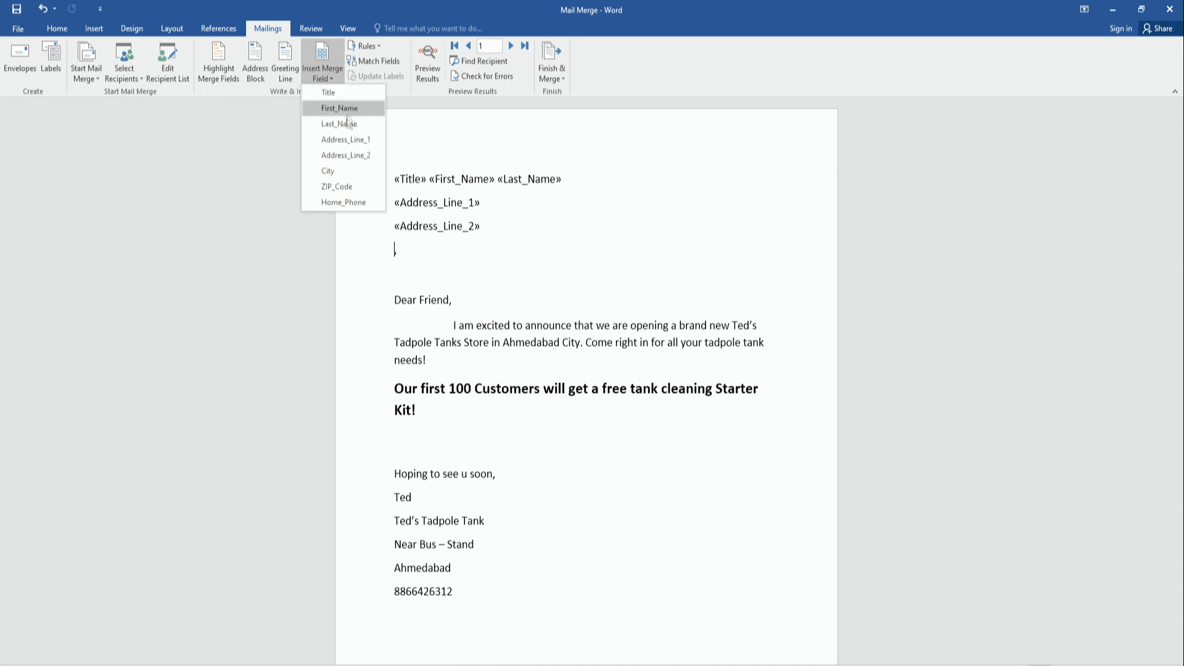
click(345, 170)
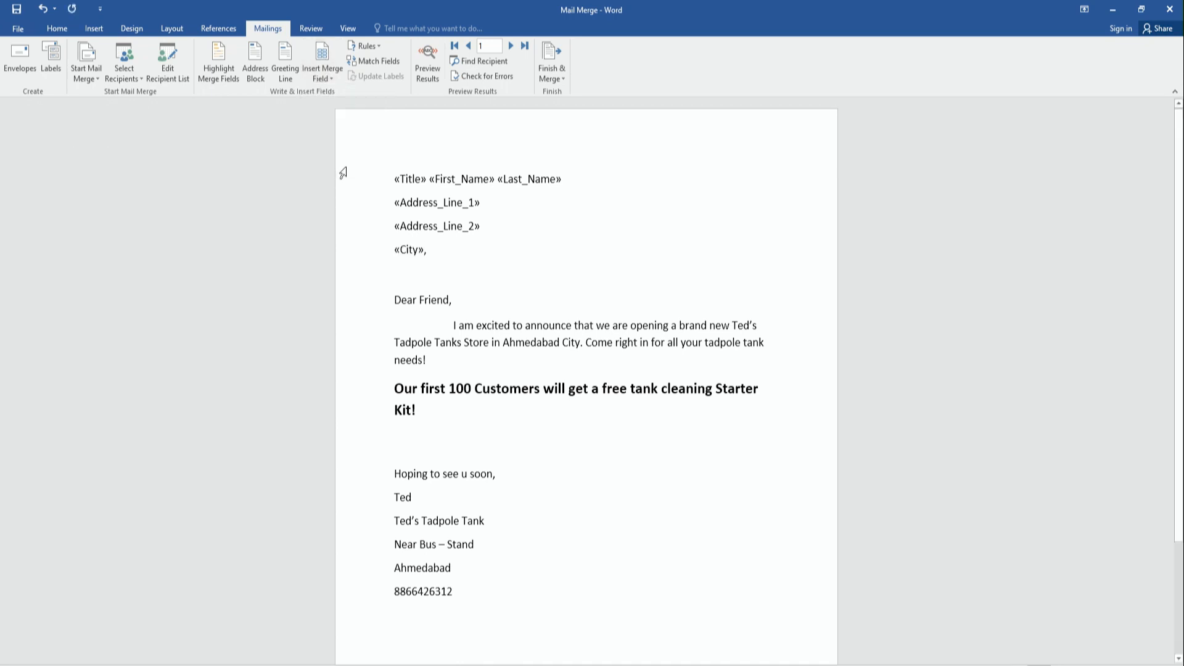
text(-)
click(327, 79)
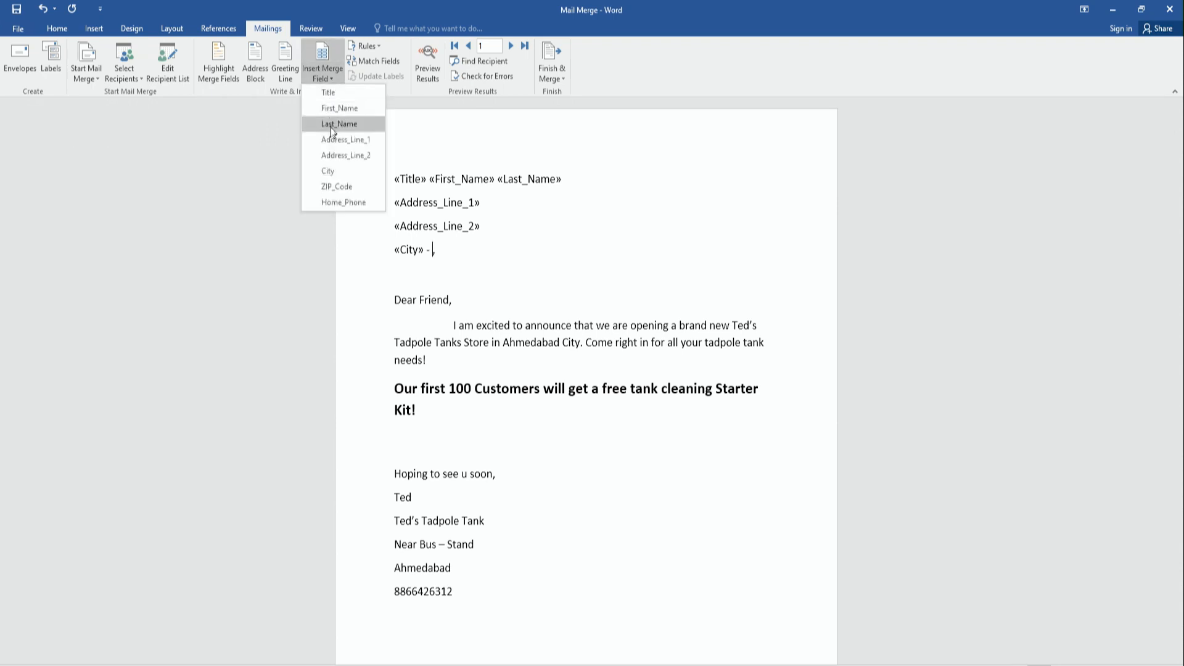
click(335, 188)
click(540, 254)
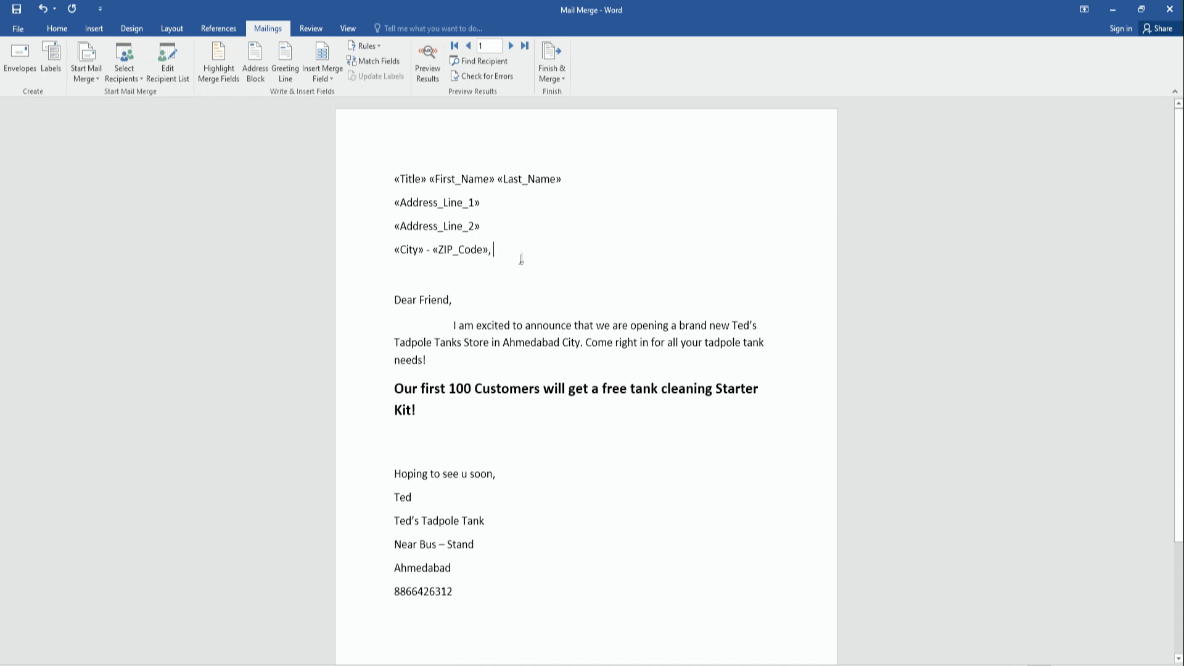
click(428, 64)
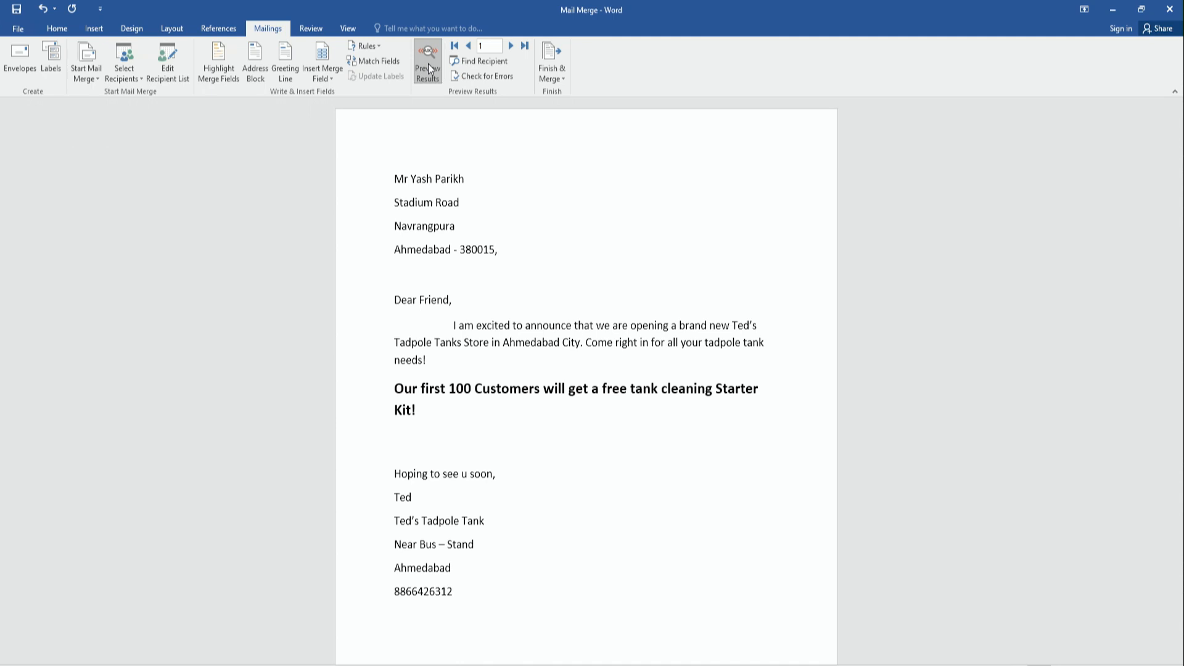
click(428, 64)
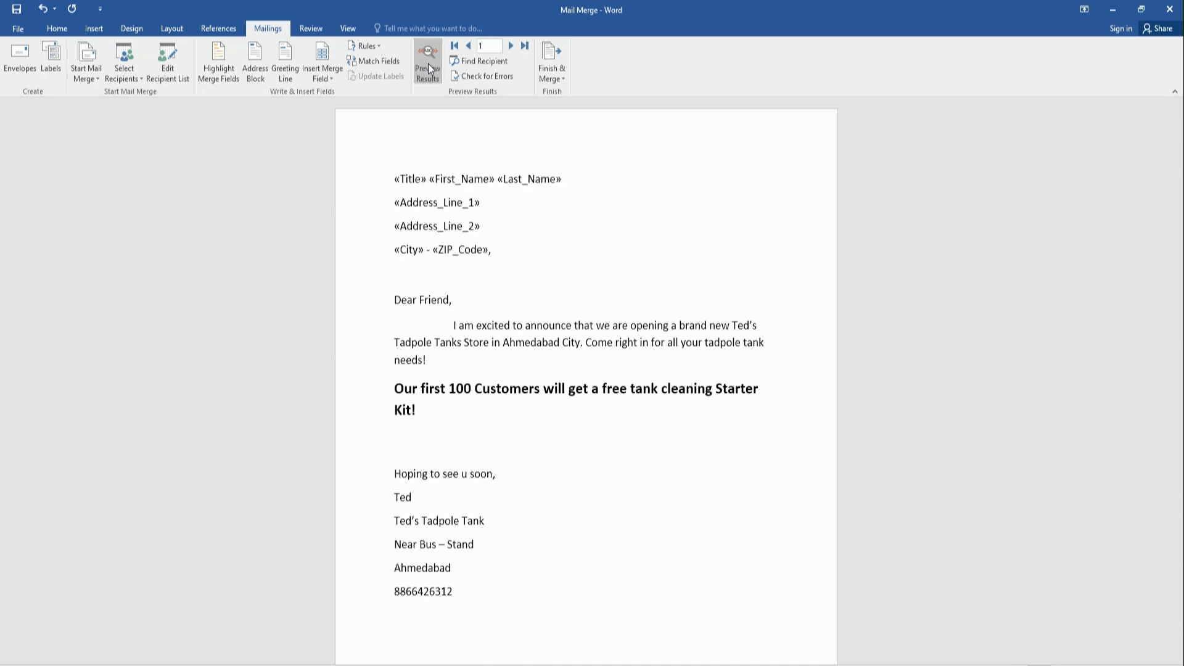
Merge all records into individual letters in a new Letters1 document.
click(565, 79)
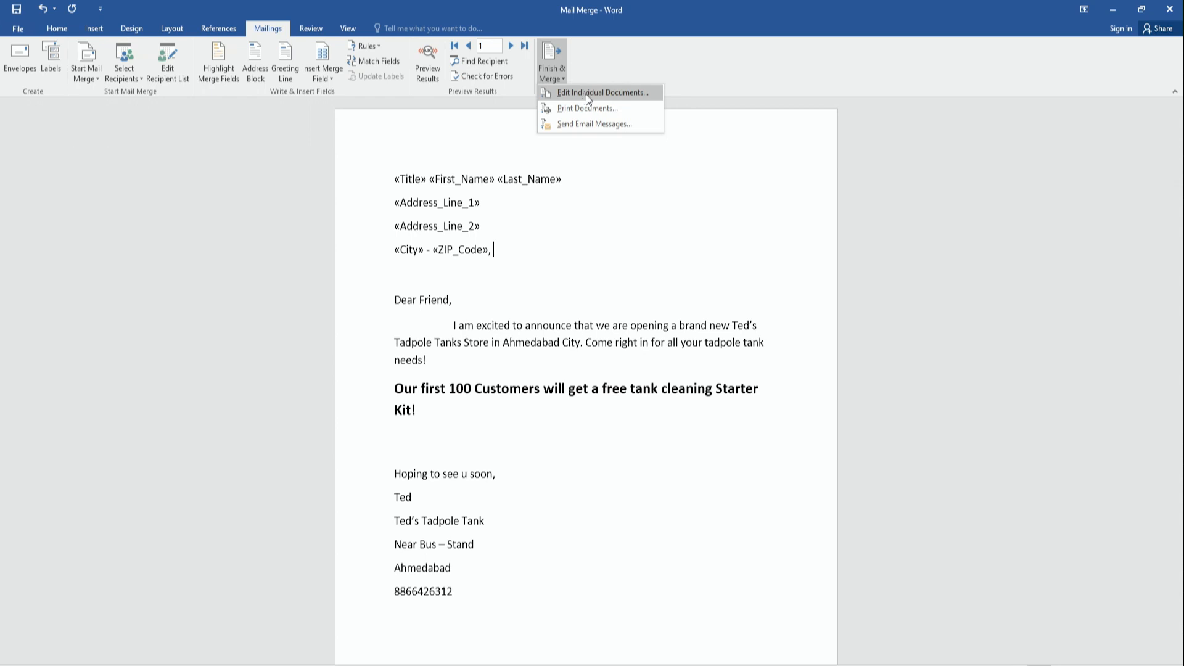
click(586, 94)
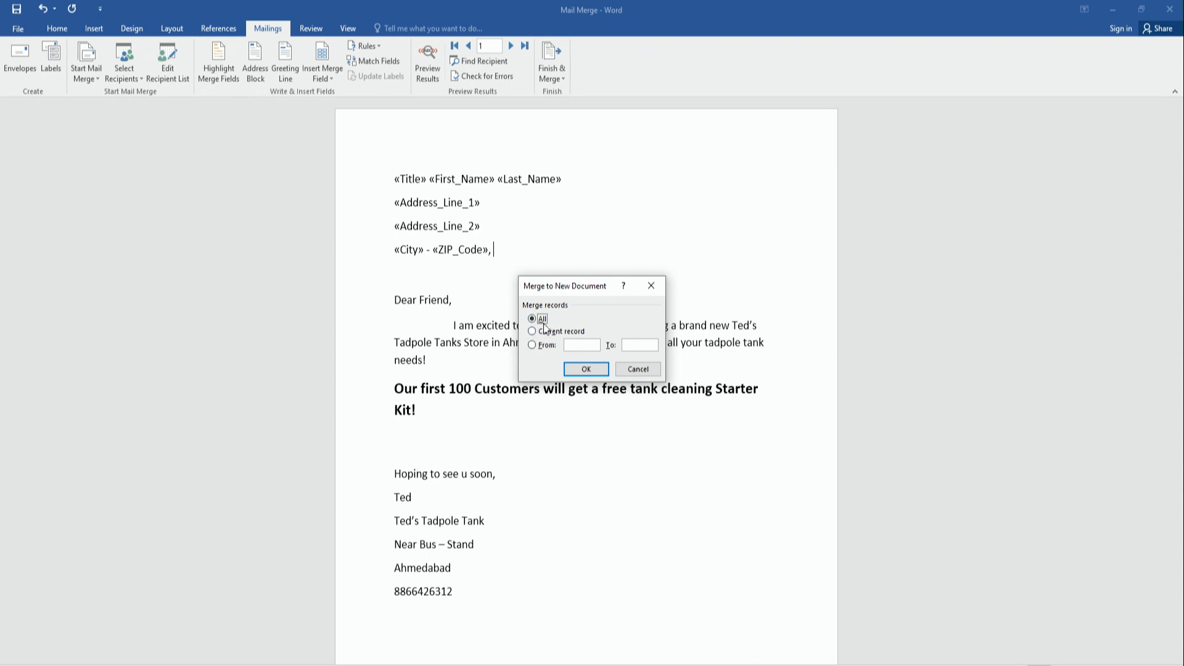
click(586, 368)
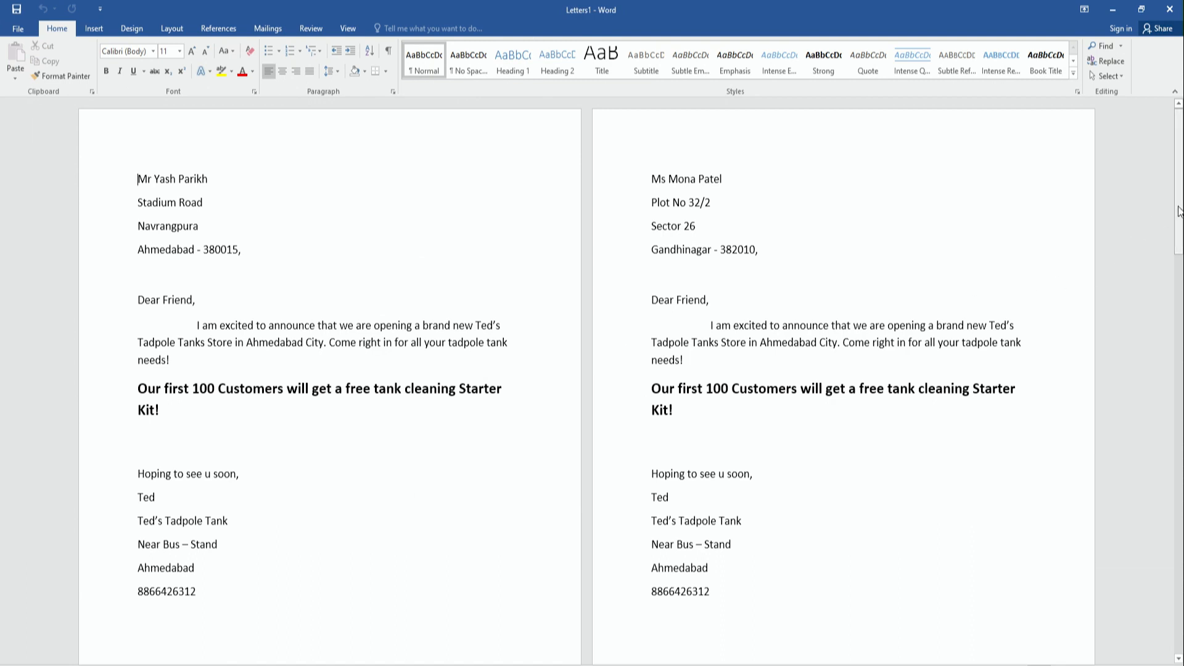
mouse_move(1177, 211)
mouse_down()
mouse_move(1178, 449)
mouse_move(1179, 170)
mouse_up()
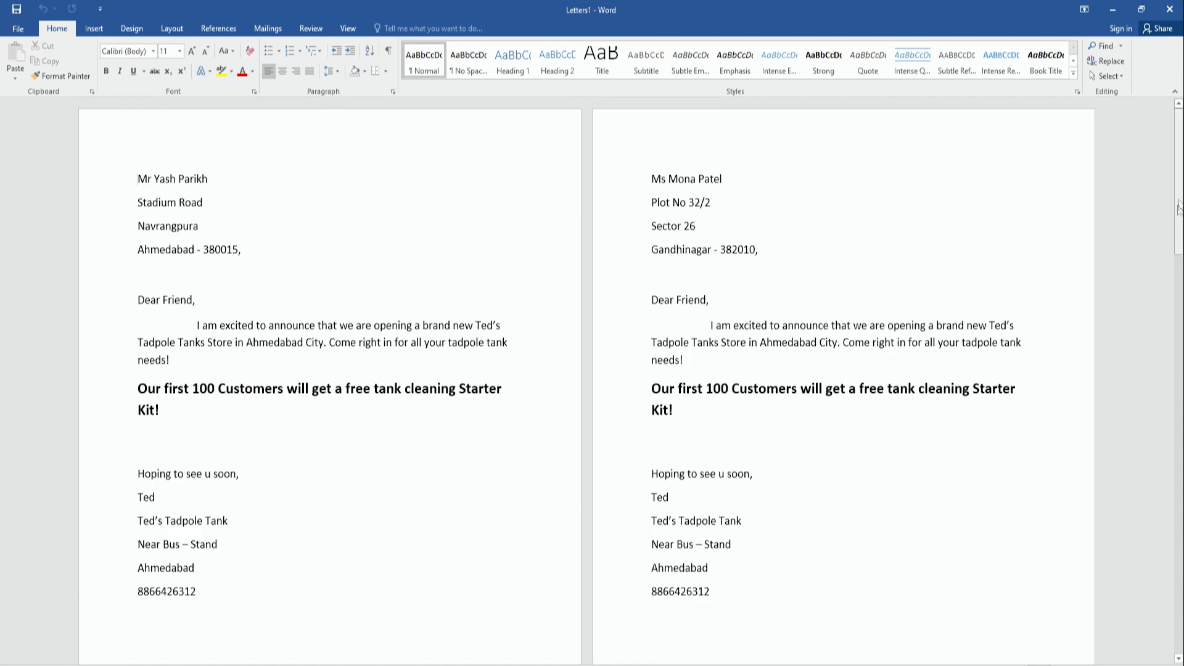